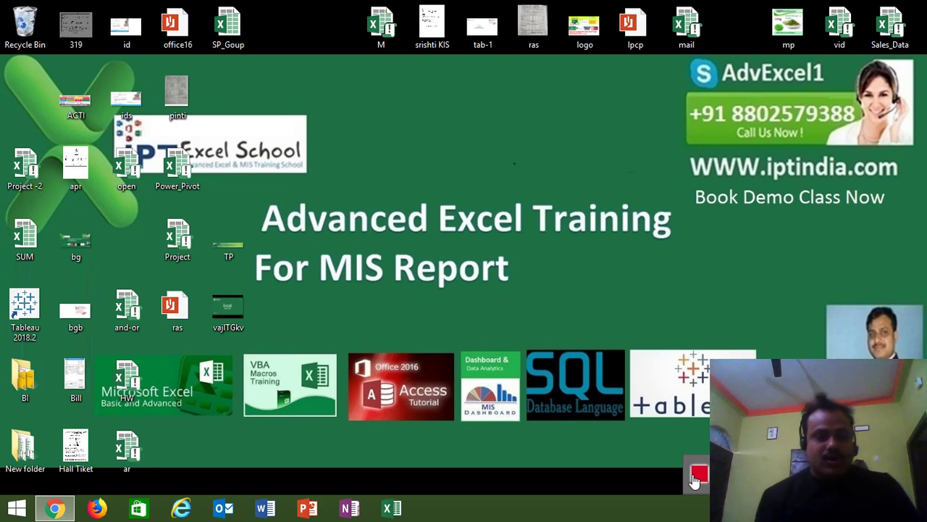
# Step: Refresh the desktop, start Excel, decline becoming the default spreadsheet program, and maximize the window
pyautogui.rightClick(618, 406)
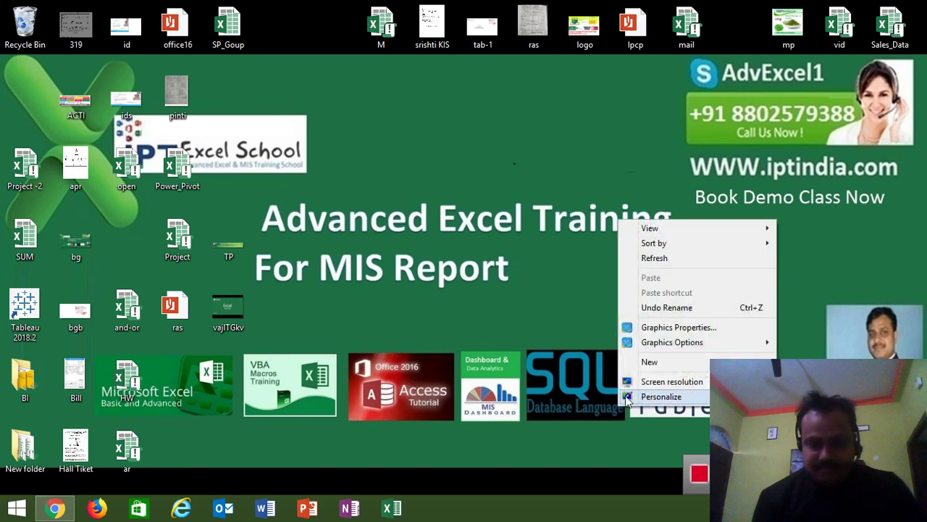
pyautogui.click(650, 258)
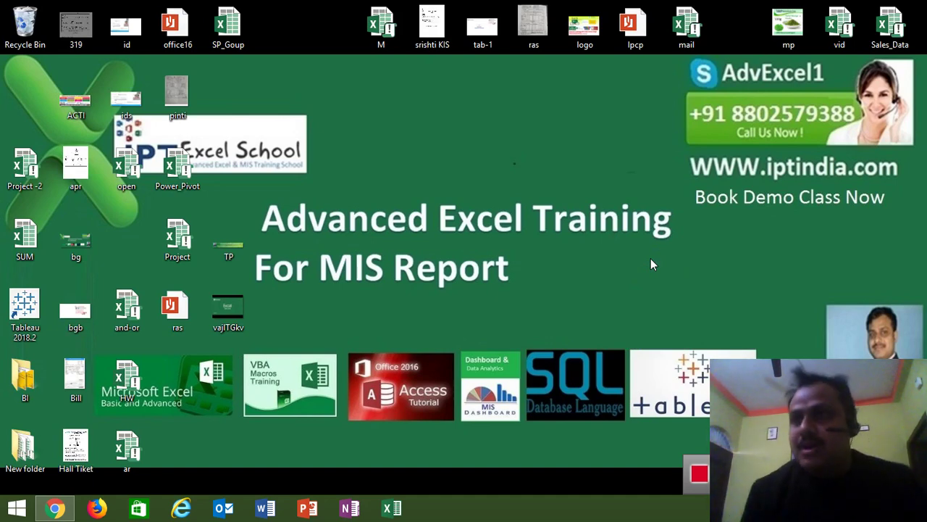
pyautogui.click(390, 510)
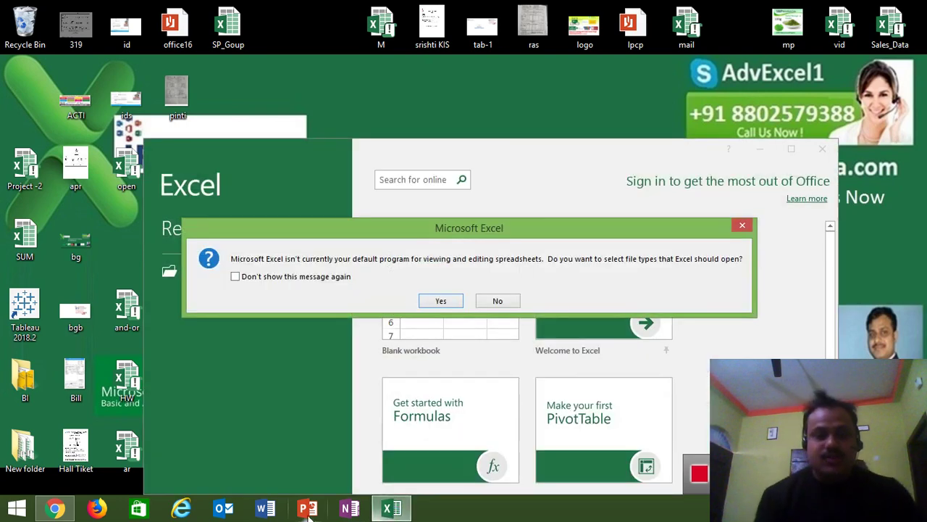
pyautogui.click(504, 304)
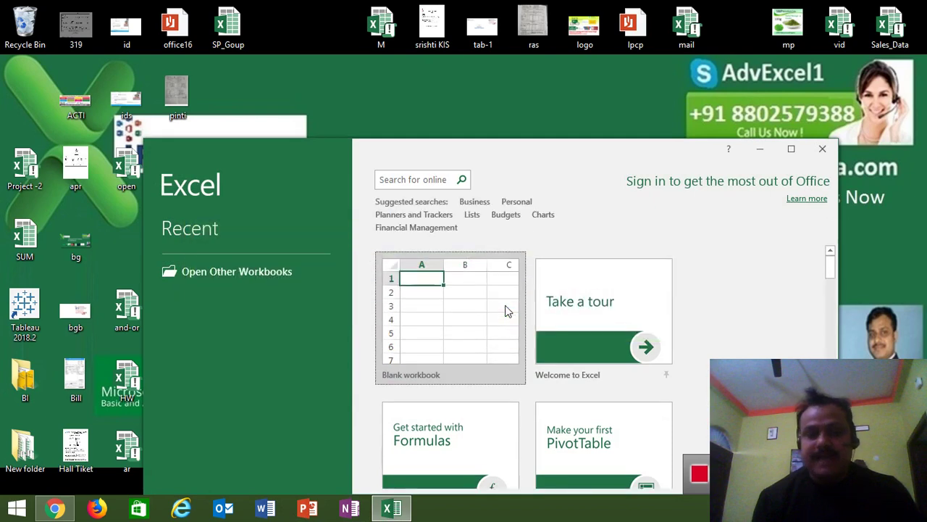
pyautogui.click(791, 148)
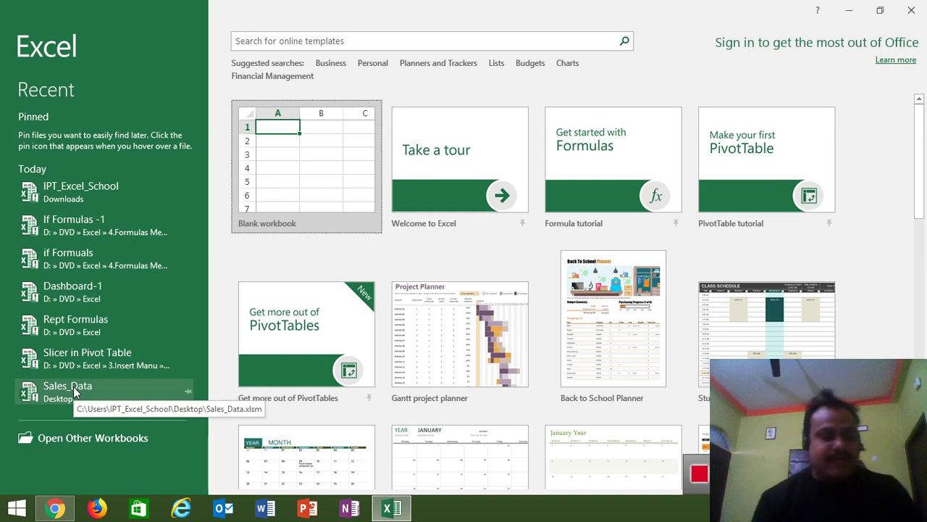
pyautogui.click(71, 445)
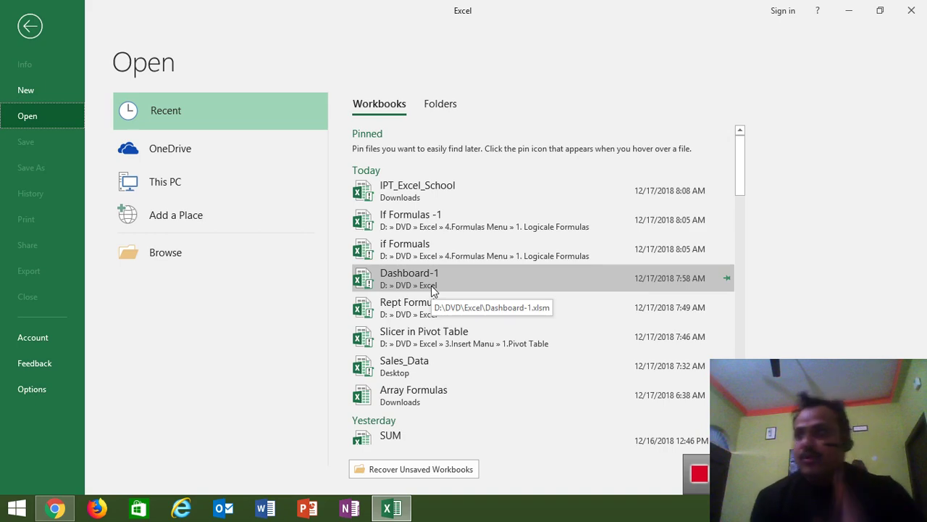
pyautogui.click(39, 23)
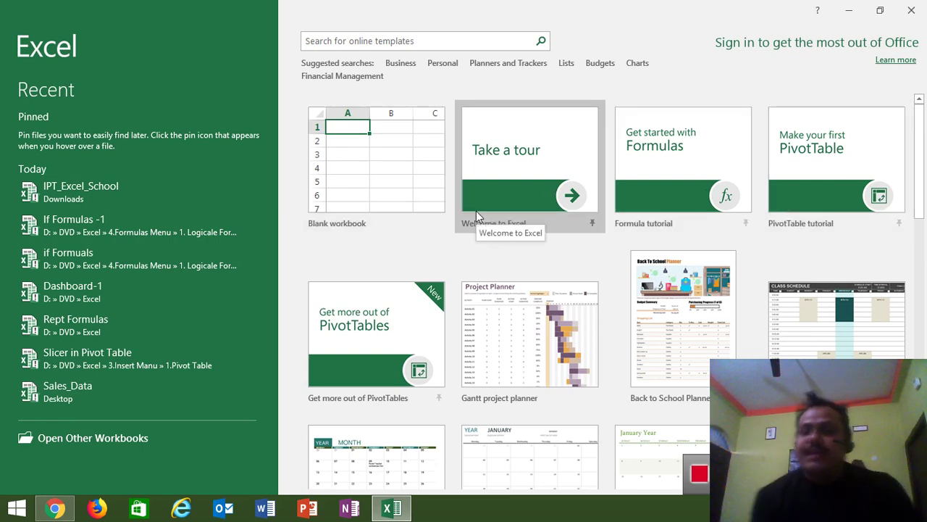
# Step: Open the Take a tour workbook and select yellow cell D8 on the 1. Add sheet
pyautogui.click(514, 208)
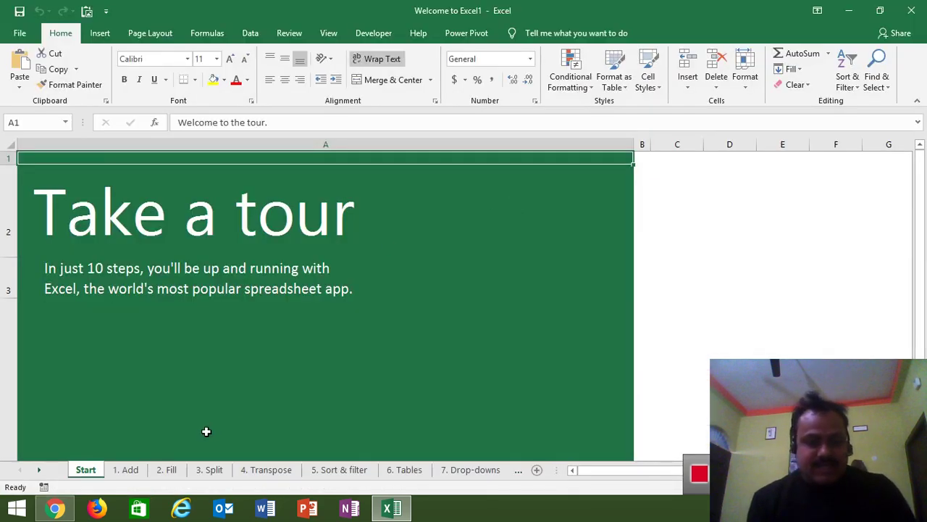
pyautogui.moveTo(918, 286)
pyautogui.mouseDown()
pyautogui.moveTo(918, 353)
pyautogui.moveTo(915, 321)
pyautogui.mouseUp()
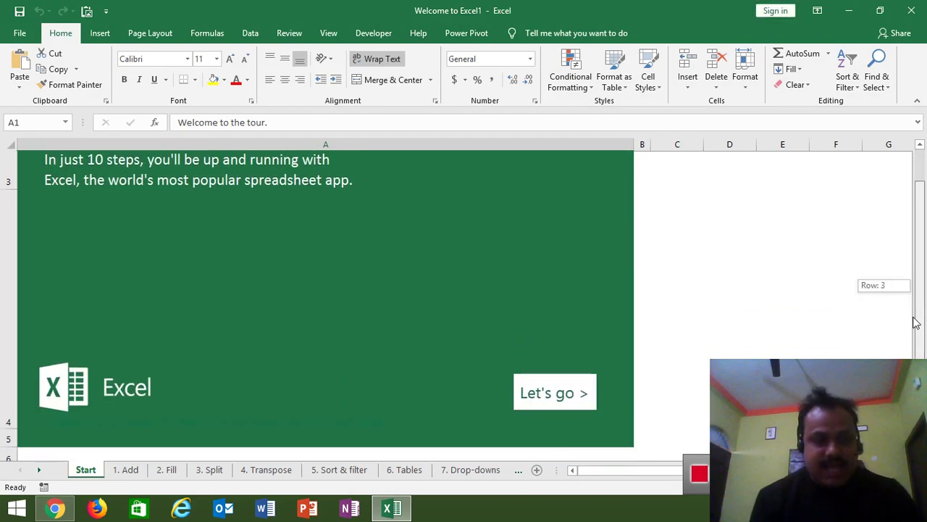
pyautogui.click(126, 470)
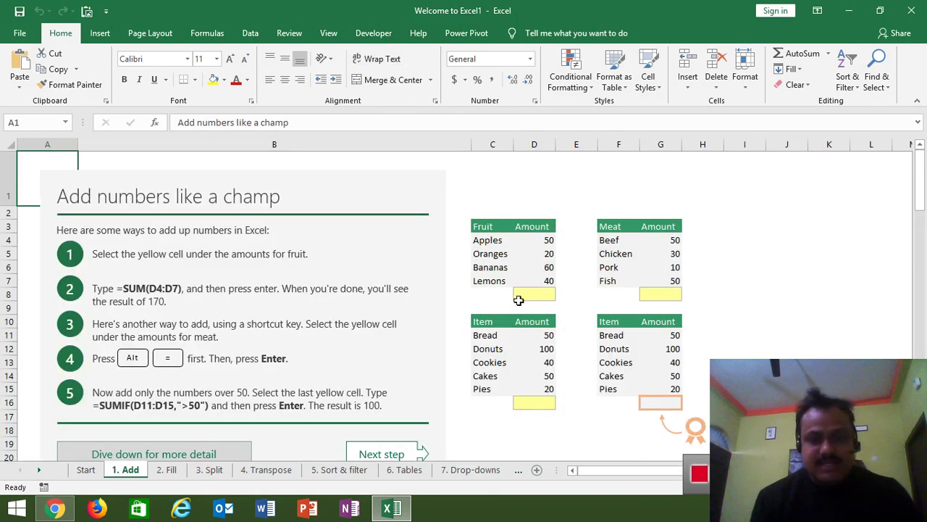
pyautogui.click(542, 294)
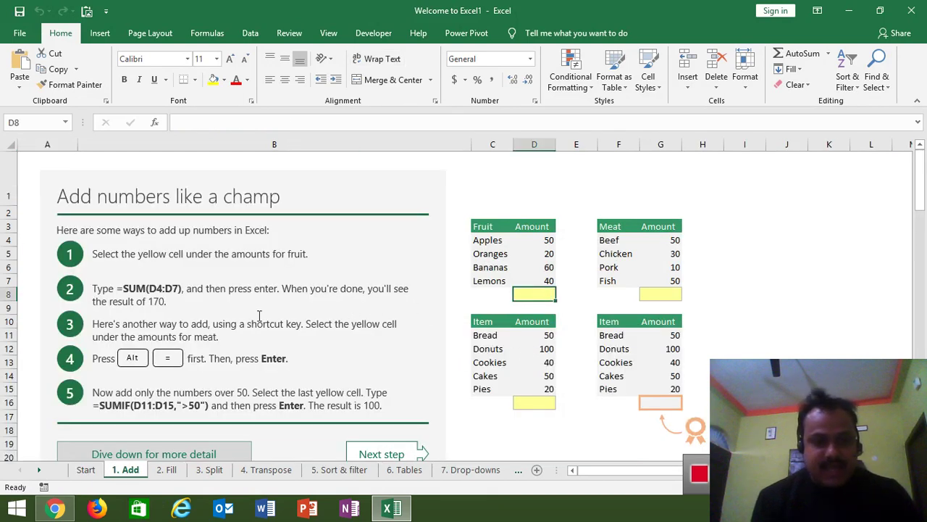
# Step: Page through the 2. Fill to 6. Tables sheets, then bring up the New template gallery
pyautogui.click(176, 471)
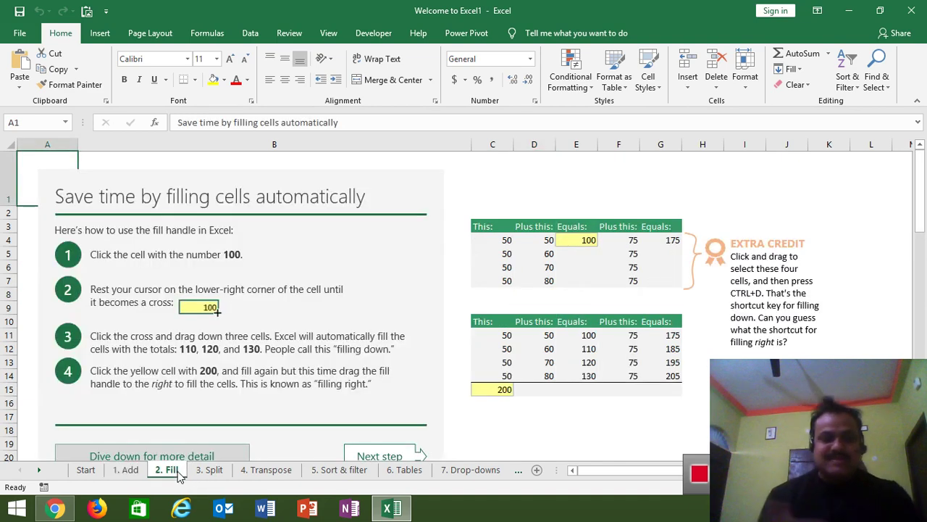
pyautogui.click(214, 470)
pyautogui.click(262, 472)
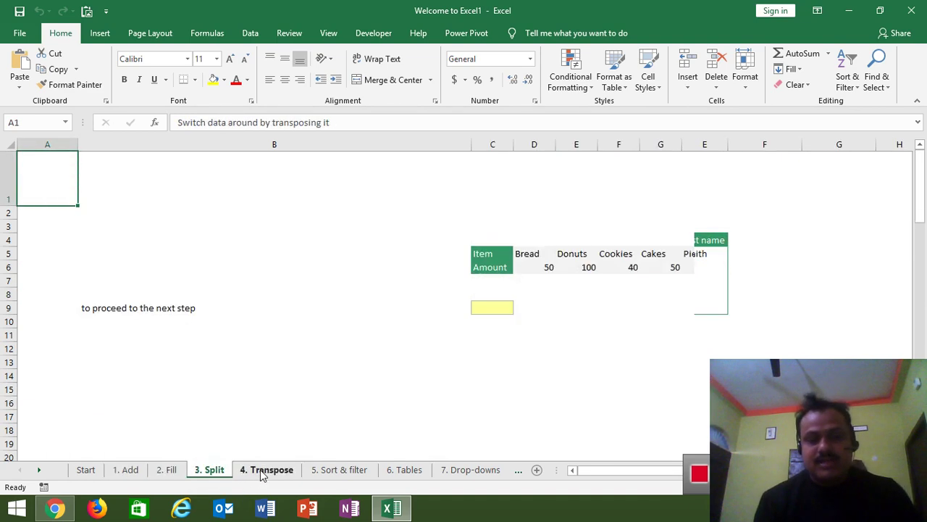
pyautogui.click(355, 472)
pyautogui.click(398, 474)
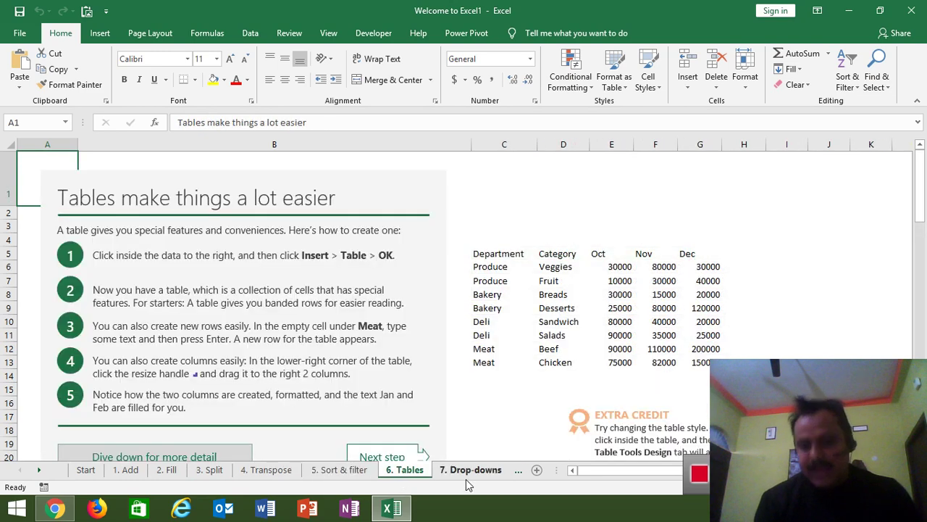
pyautogui.click(19, 33)
pyautogui.click(22, 96)
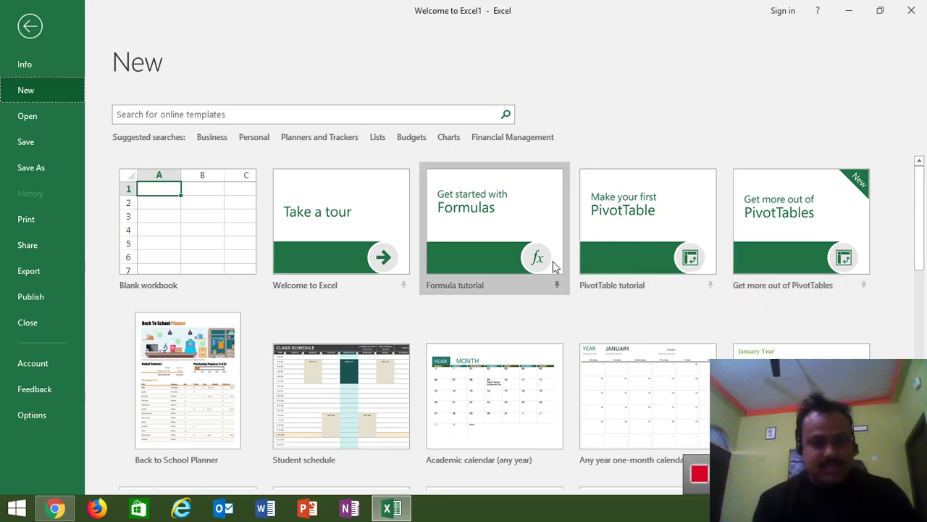
# Step: Scroll the template gallery, search the Lists category, then return to blank workbook Book1
pyautogui.moveTo(922, 217); pyautogui.dragTo(922, 406)
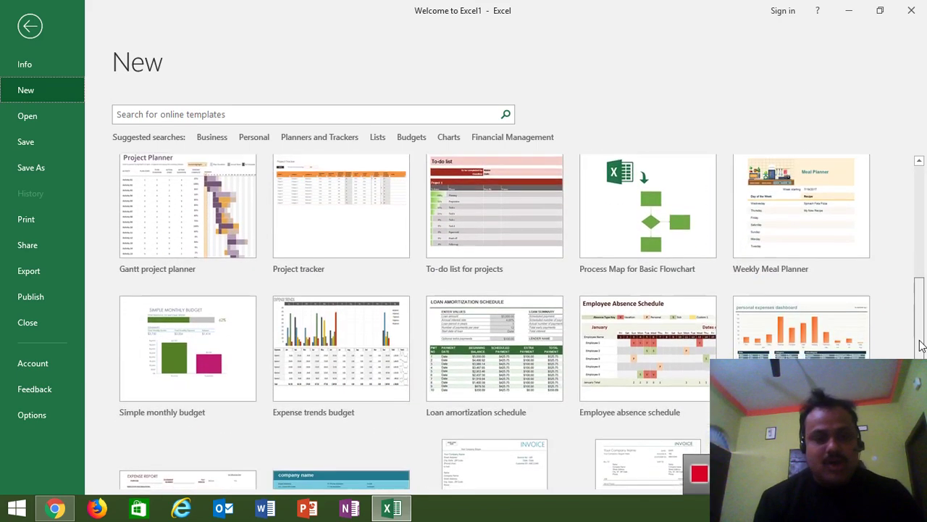
pyautogui.moveTo(920, 356); pyautogui.dragTo(924, 167)
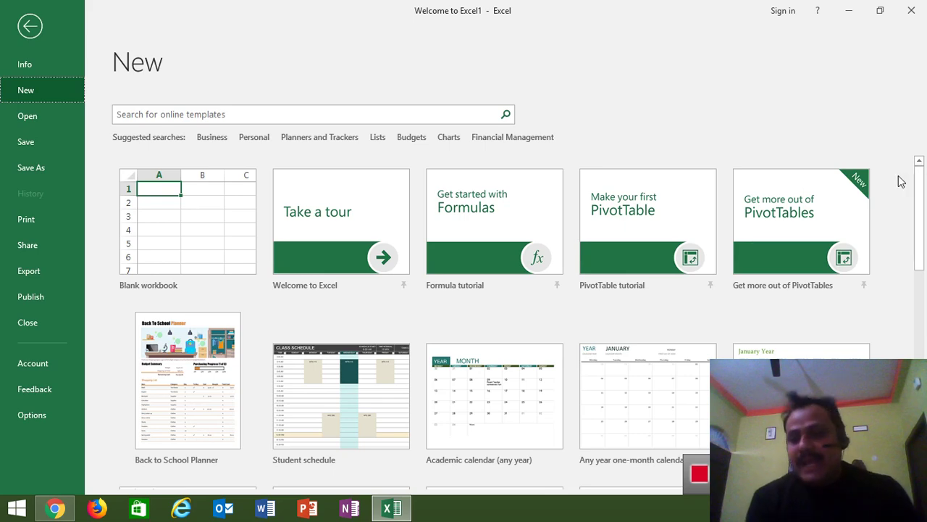
pyautogui.moveTo(918, 191); pyautogui.dragTo(918, 353)
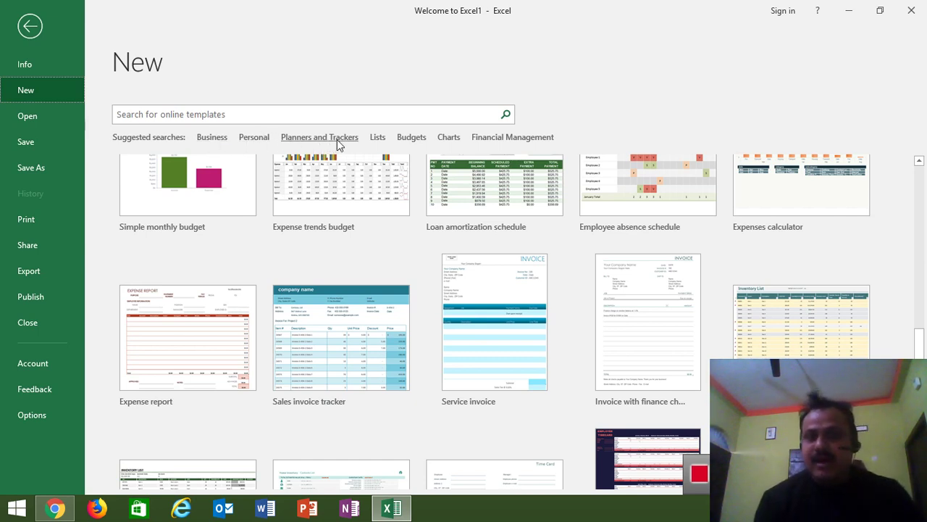
pyautogui.click(380, 139)
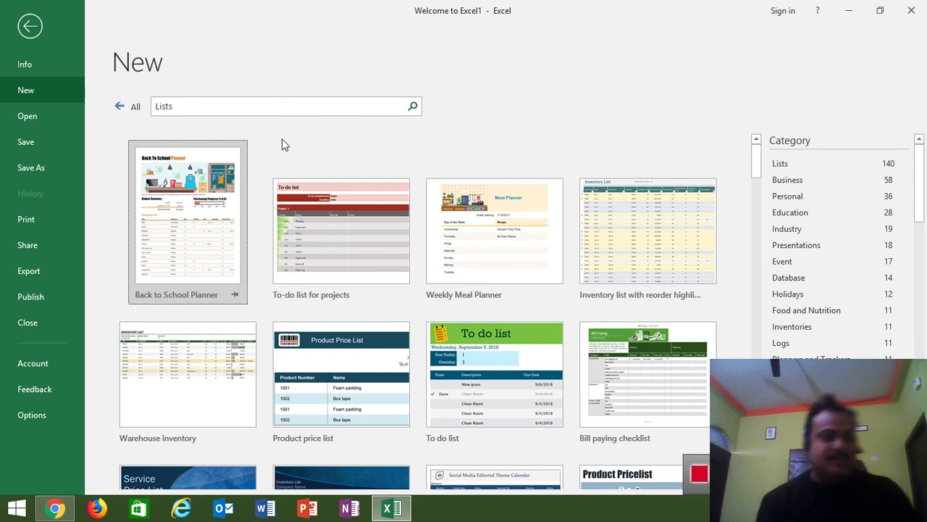
pyautogui.click(35, 31)
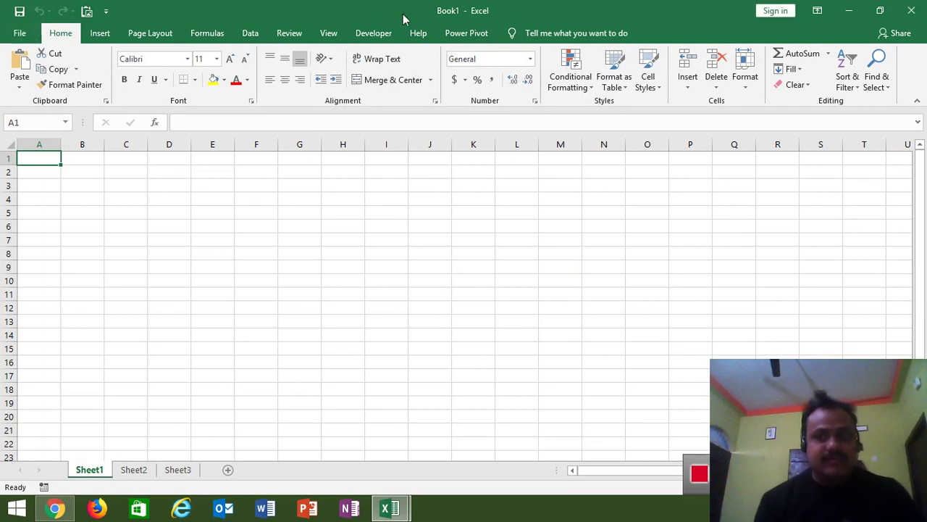
# Step: Add Sheet4 and Sheet5 after Sheet2, then return to Sheet1 and select column A
pyautogui.click(131, 471)
pyautogui.click(171, 472)
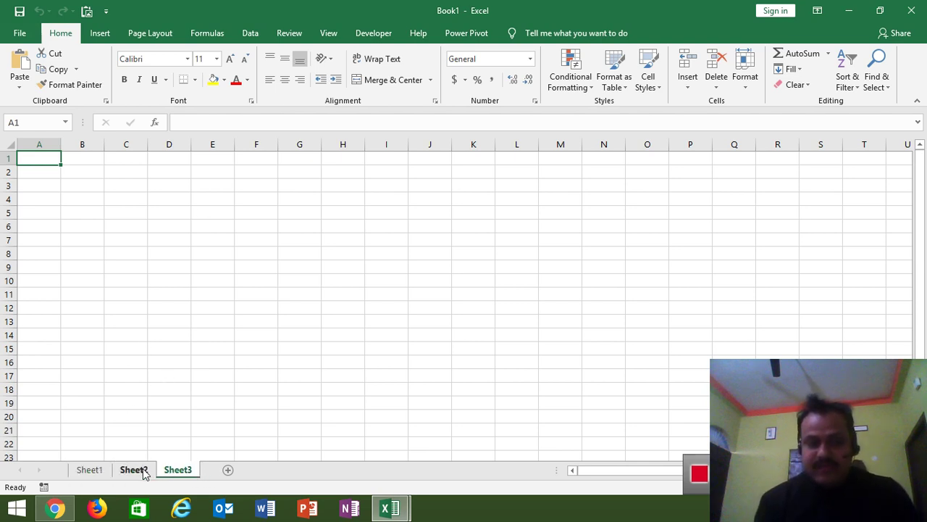
pyautogui.click(143, 468)
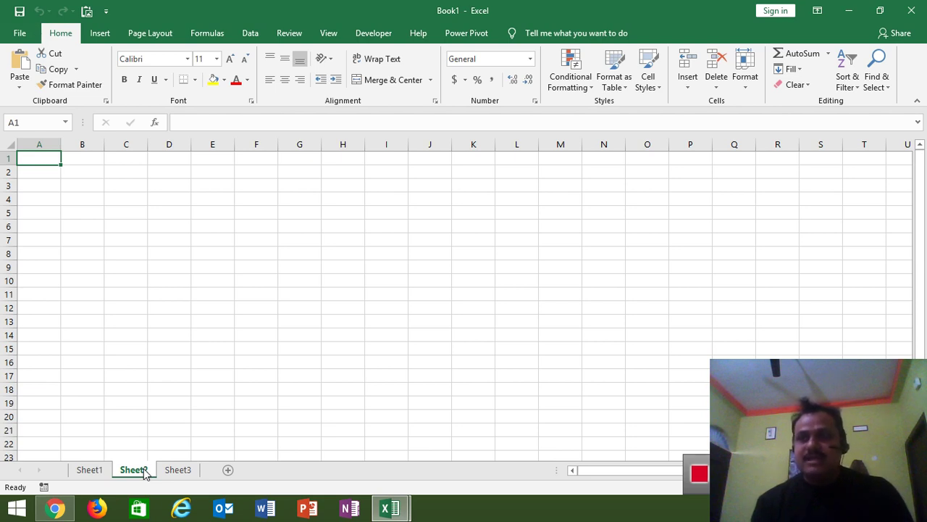
pyautogui.click(228, 470)
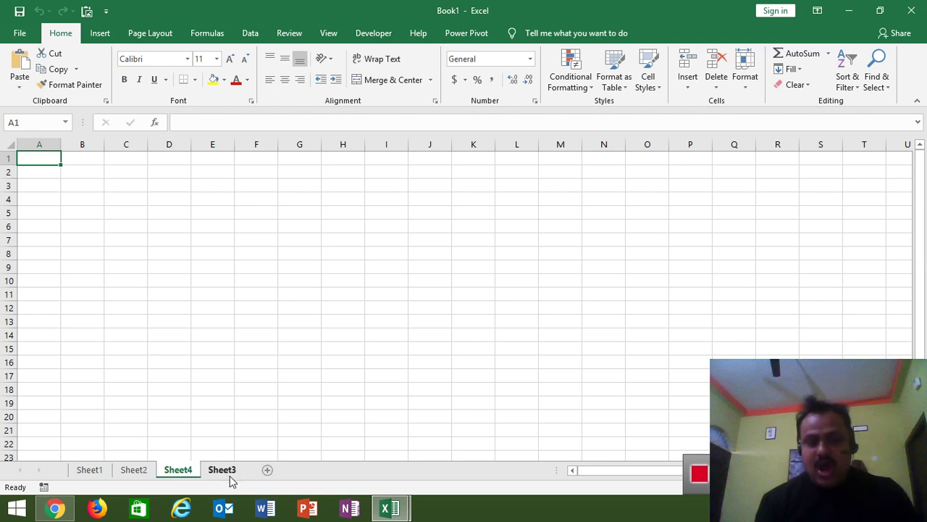
pyautogui.click(273, 471)
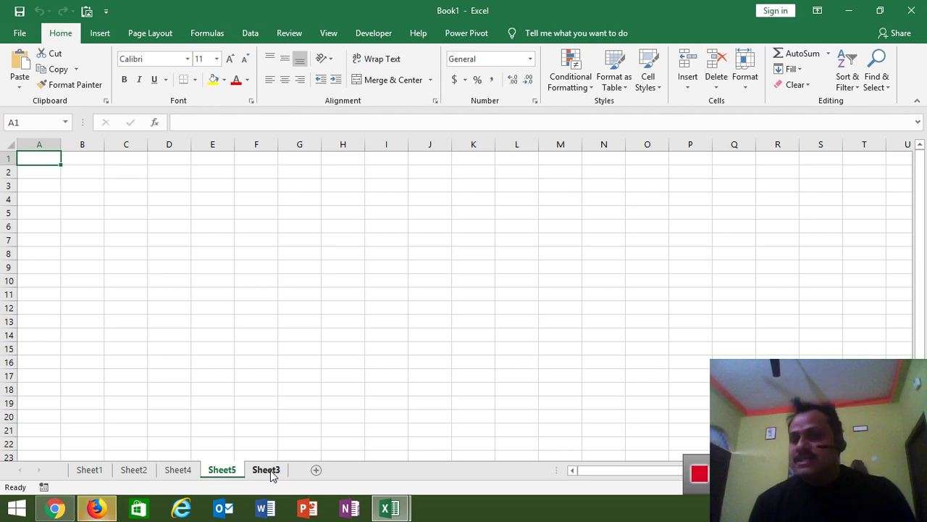
pyautogui.click(89, 469)
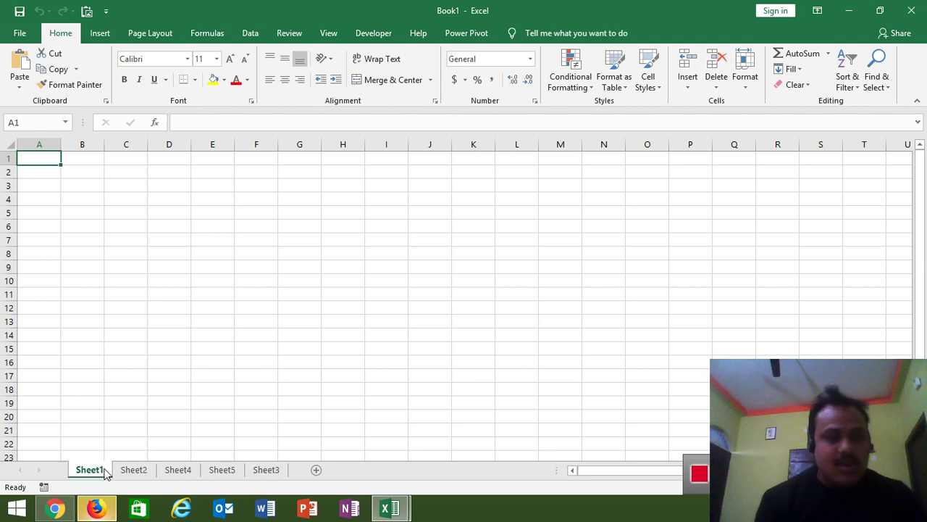
pyautogui.click(97, 293)
pyautogui.click(45, 145)
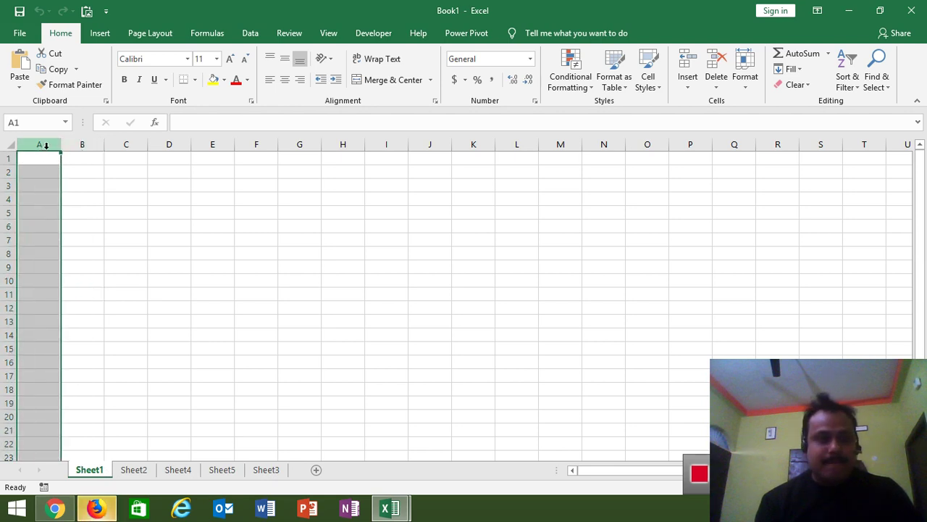
# Step: Enter headings Name, Roll, Mark in A1:C1 and values 210, 325, 65 in row 2
pyautogui.click(9, 158)
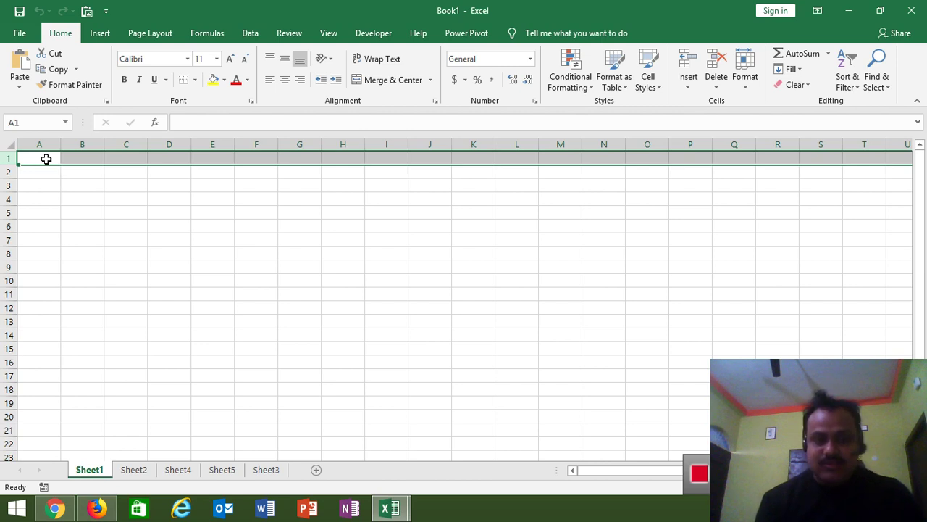
pyautogui.click(46, 158)
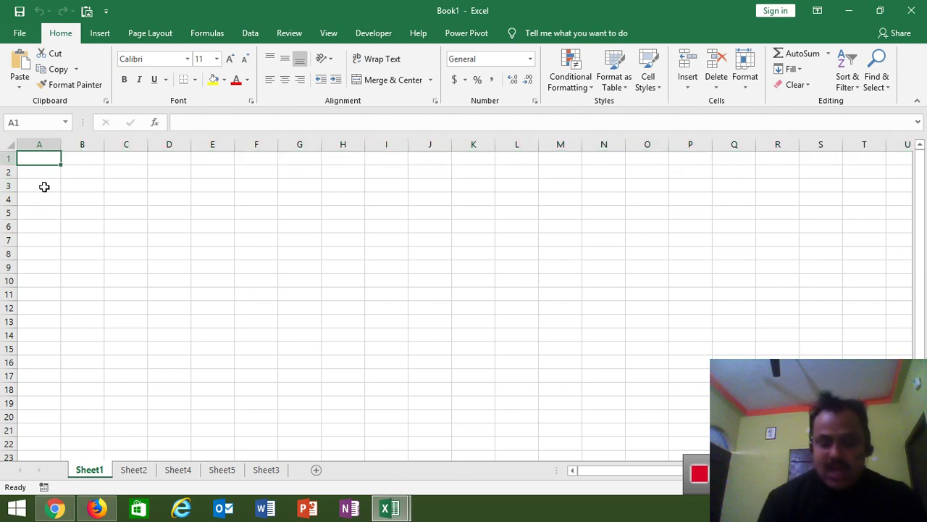
pyautogui.write('Name')
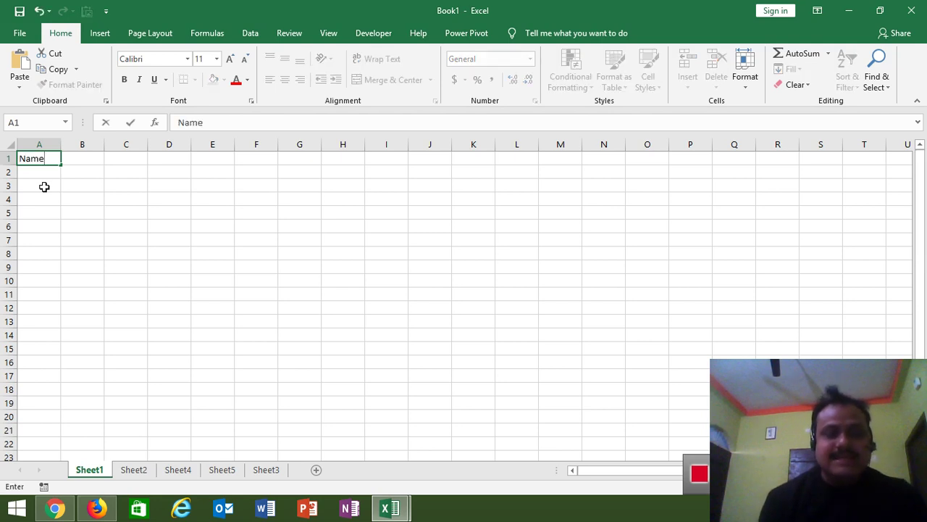
pyautogui.press('Tab')
pyautogui.write('Roll')
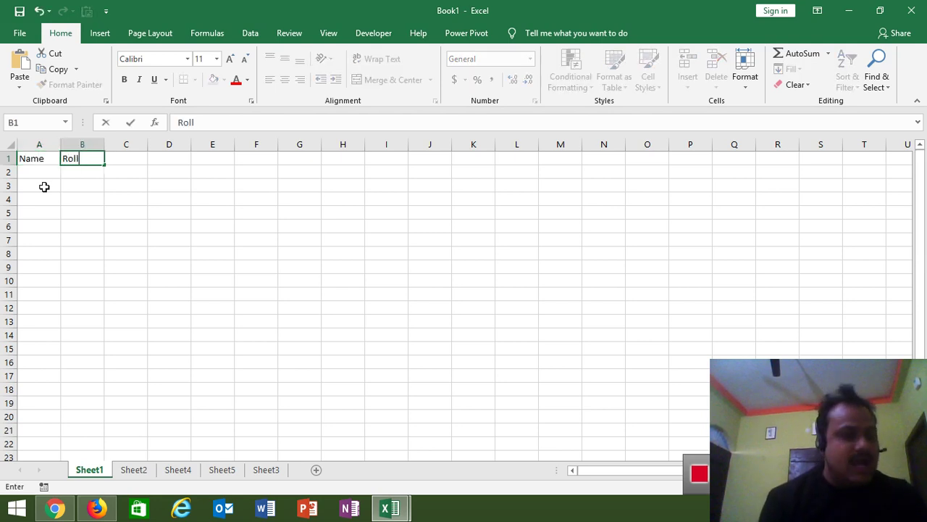
pyautogui.press('Tab')
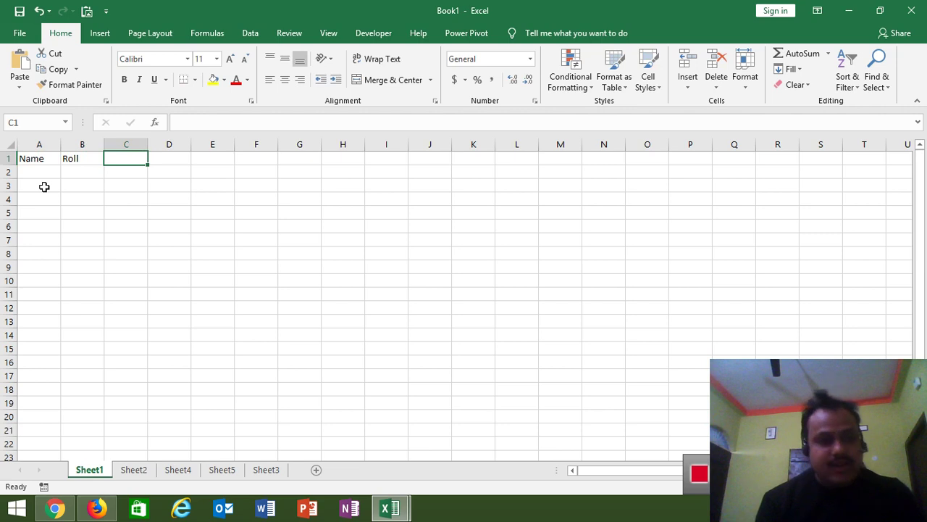
pyautogui.write('Mark')
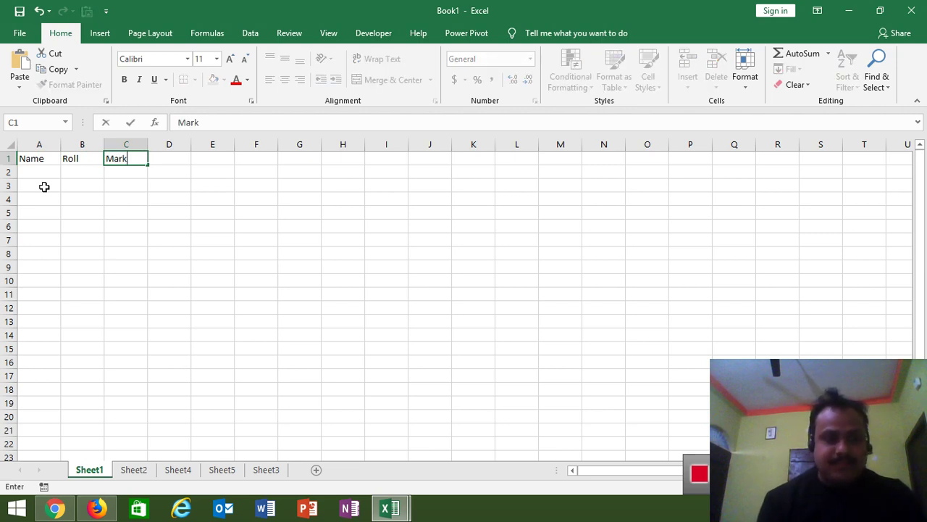
pyautogui.press('Return')
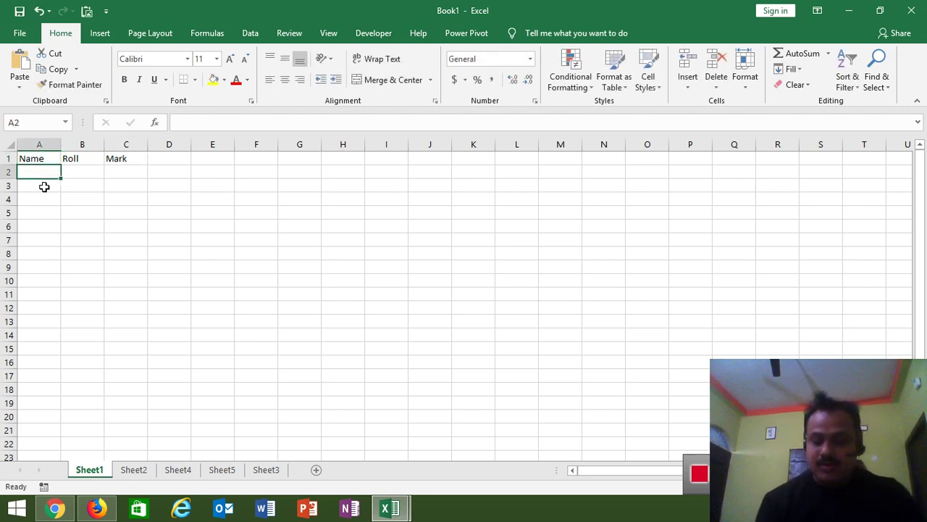
pyautogui.write('210')
pyautogui.press('Tab')
pyautogui.write('32')
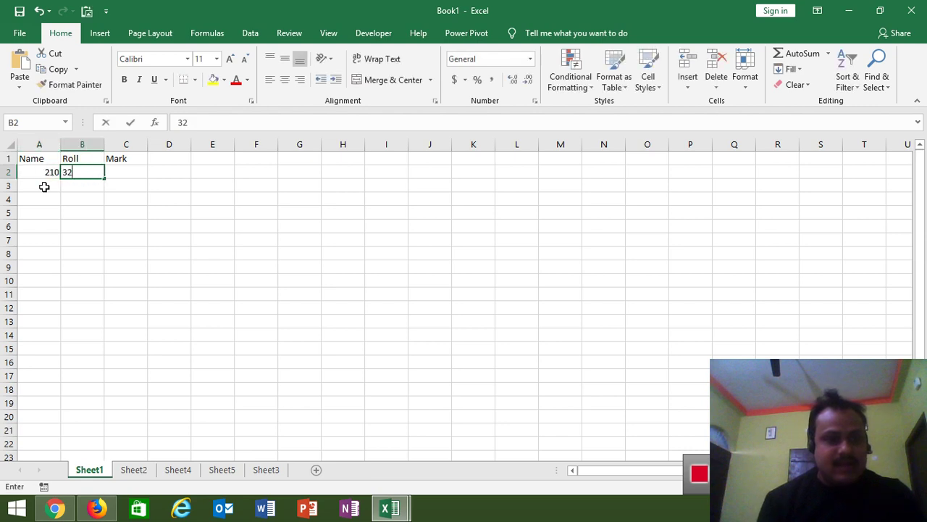
pyautogui.write('5')
pyautogui.press('Tab')
pyautogui.write('65')
pyautogui.press('Tab')
# Step: Move the active cell around the table with the arrow keys, then select an empty cell
pyautogui.press('Down')
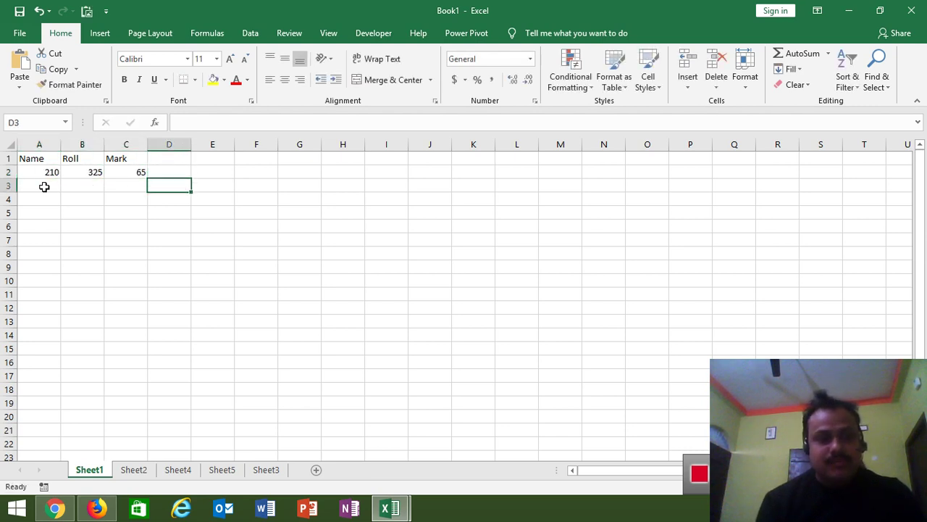
pyautogui.press('Down')
pyautogui.press('Up')
pyautogui.press('Up')
pyautogui.press('Up')
pyautogui.press('Left')
pyautogui.press('Left')
pyautogui.press('Left')
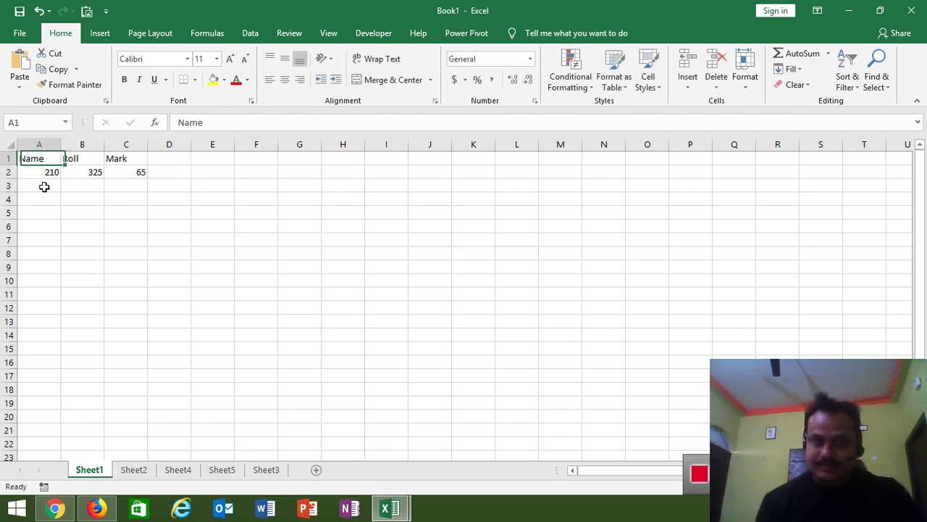
pyautogui.press('Down')
pyautogui.press('Right')
pyautogui.press('Right')
pyautogui.press('Right')
pyautogui.press('Up')
pyautogui.press('Left')
pyautogui.press('Left')
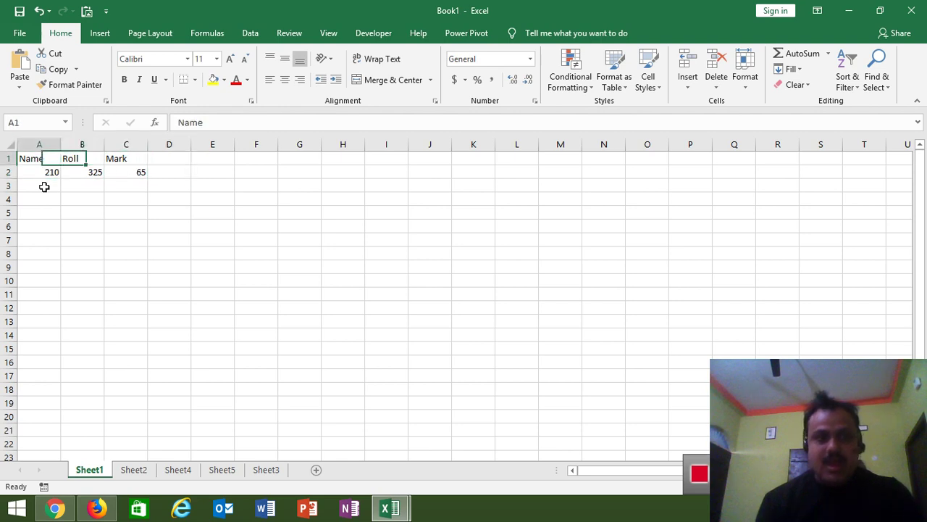
pyautogui.press('Left')
pyautogui.press('Down')
pyautogui.press('Right')
pyautogui.press('Right')
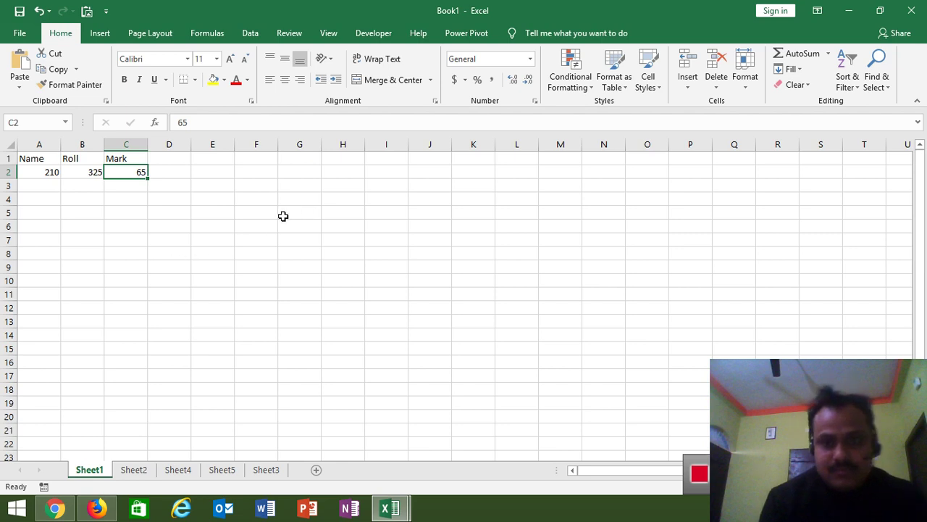
pyautogui.click(368, 196)
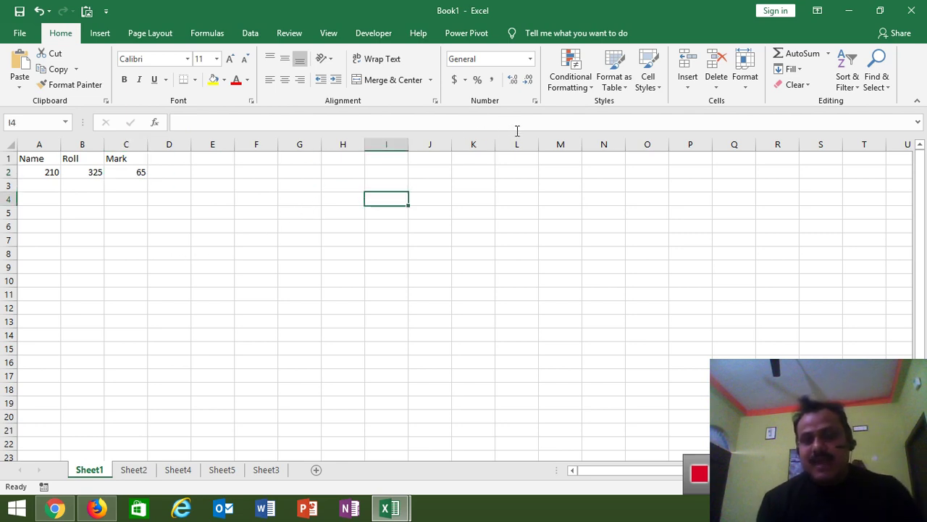
pyautogui.click(533, 177)
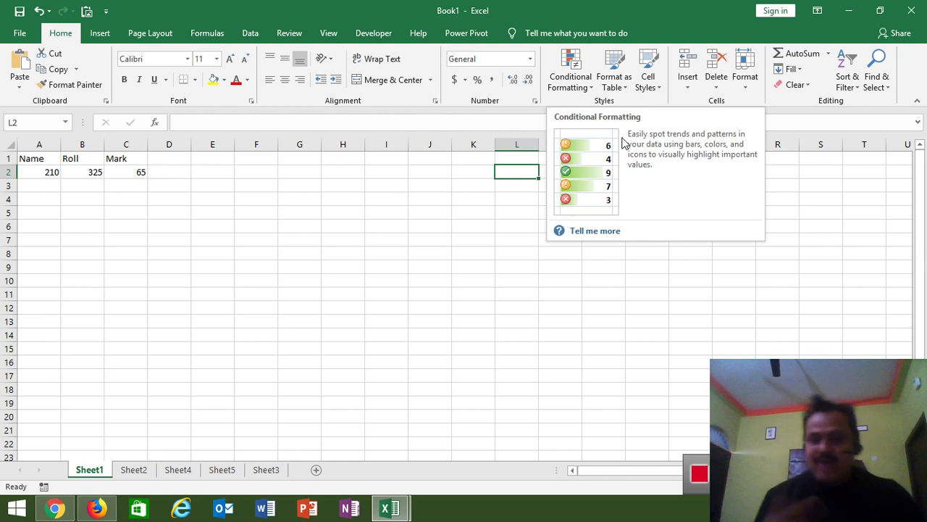
# Step: Open the 'Add, change, or clear conditional formats' Help article and scroll through it
pyautogui.click(594, 231)
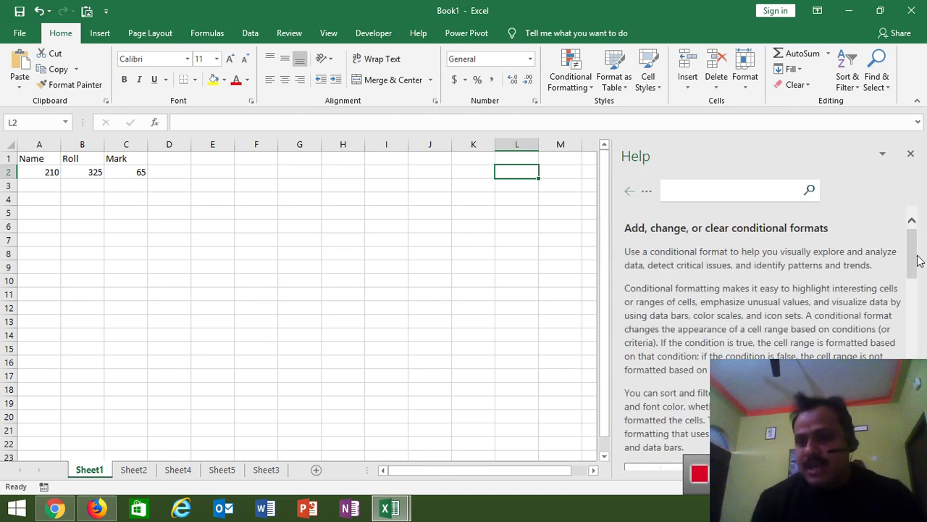
pyautogui.moveTo(917, 259)
pyautogui.mouseDown()
pyautogui.moveTo(914, 406)
pyautogui.moveTo(918, 252)
pyautogui.mouseUp()
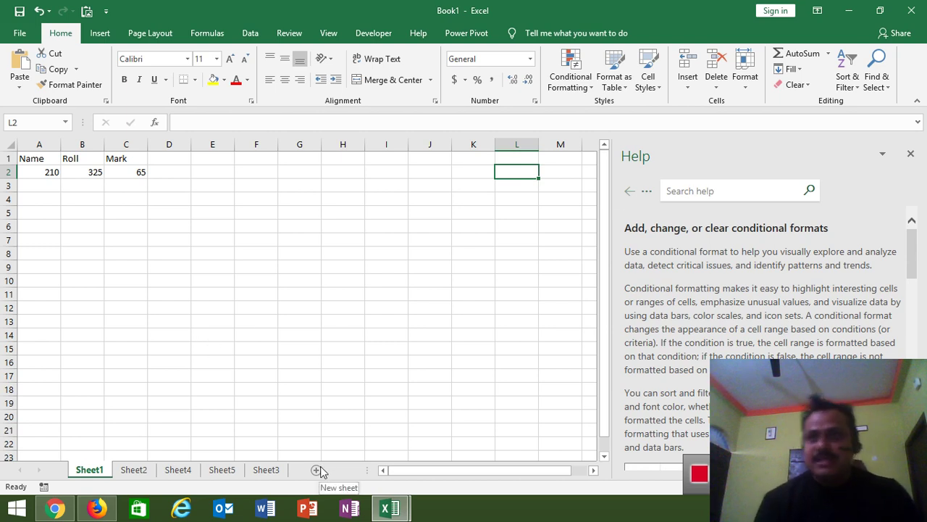
# Step: Search Help for 'Limits', open Excel specifications and limits, and select its limits tables
pyautogui.click(704, 196)
pyautogui.write('Li')
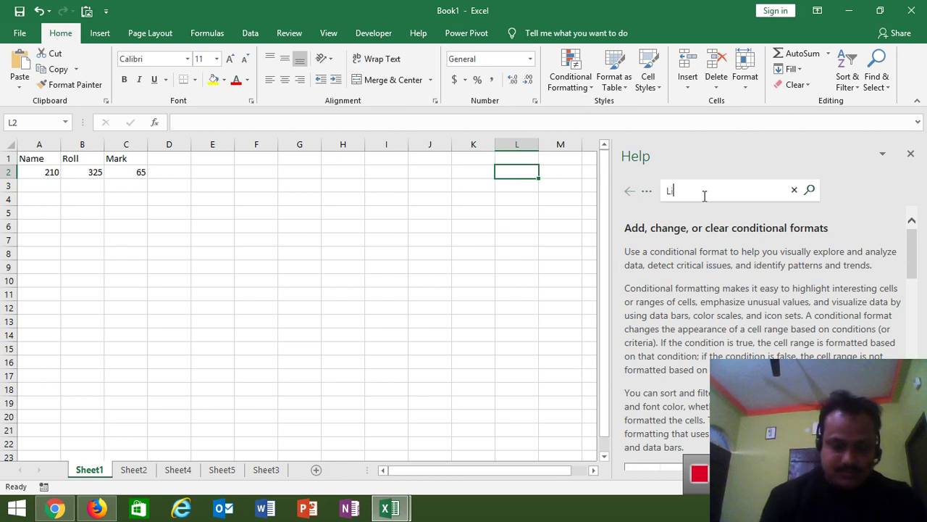
pyautogui.write('mits')
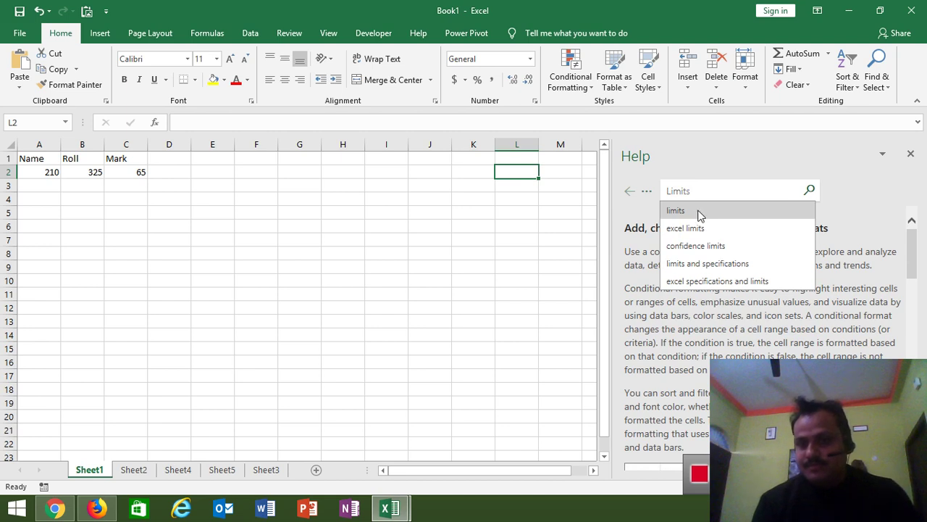
pyautogui.click(699, 211)
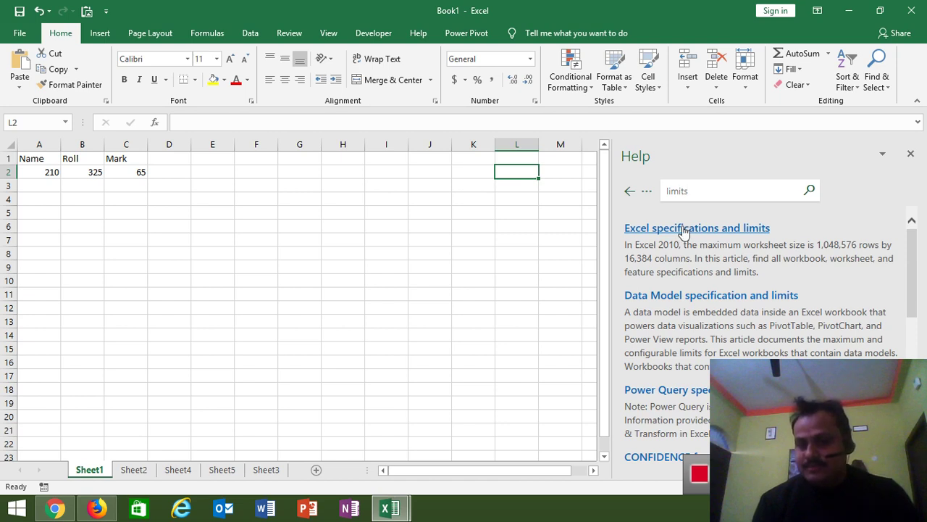
pyautogui.click(684, 230)
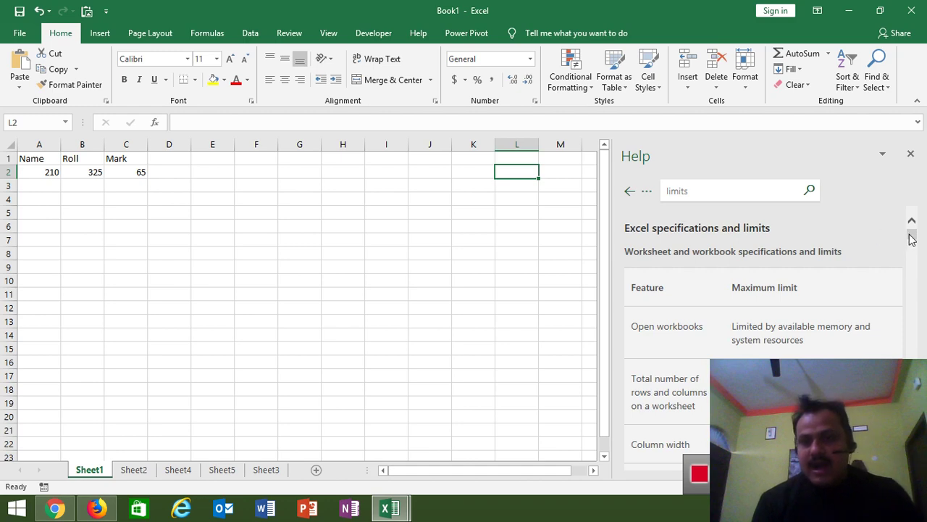
pyautogui.moveTo(912, 234); pyautogui.dragTo(912, 434)
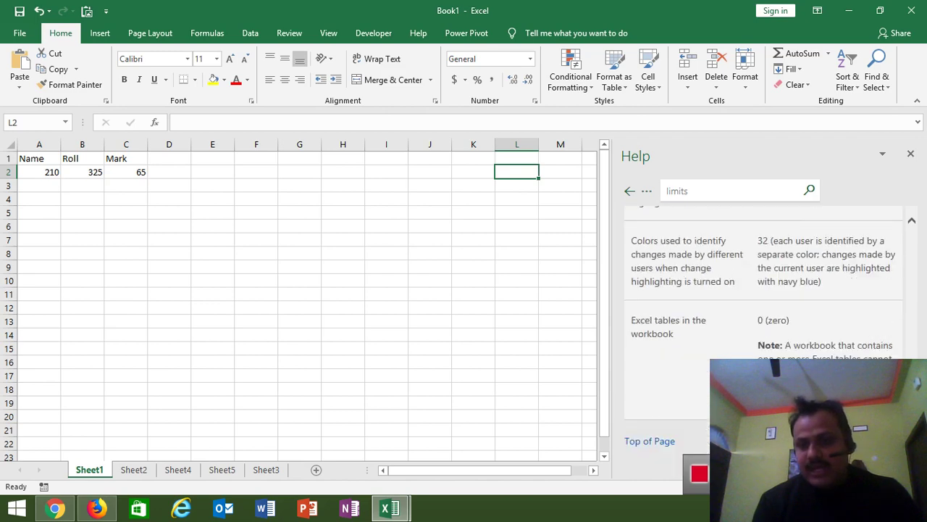
pyautogui.scroll(2, 764, 304)
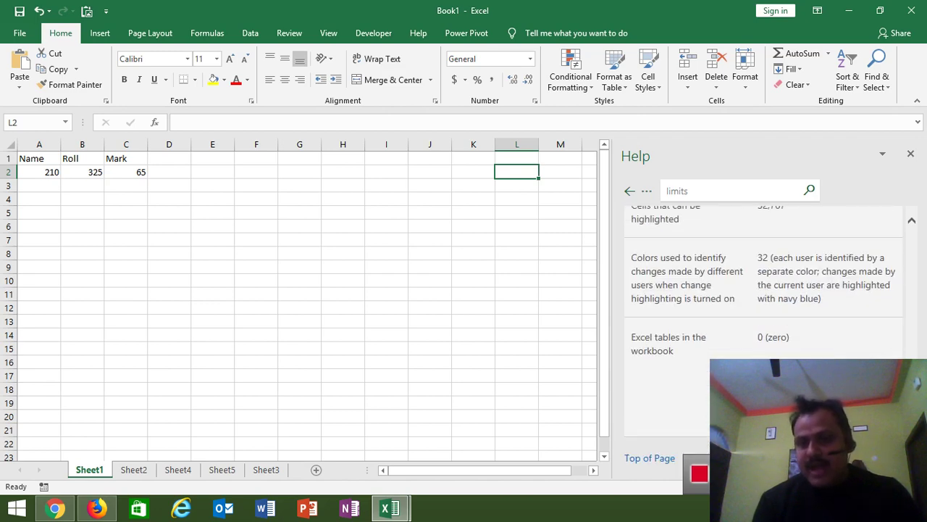
pyautogui.moveTo(793, 341); pyautogui.dragTo(621, 181)
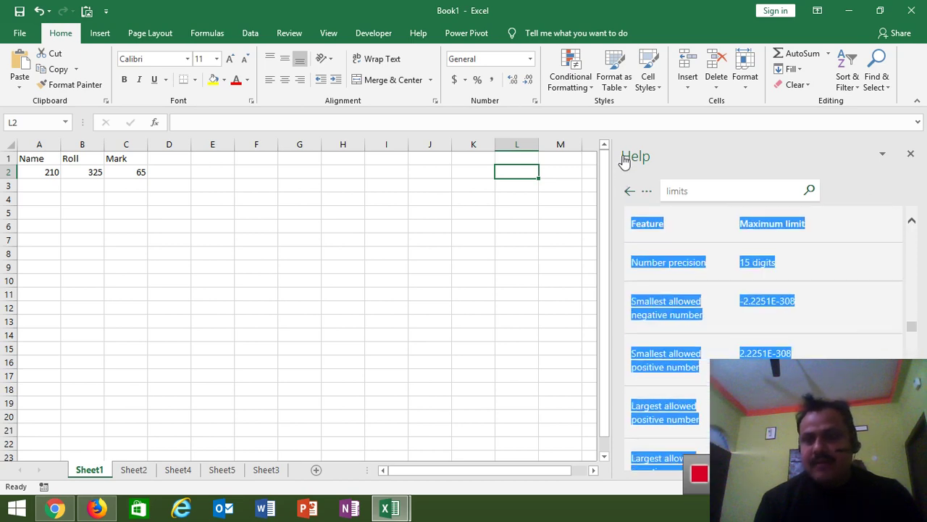
pyautogui.moveTo(621, 181); pyautogui.dragTo(622, 129)
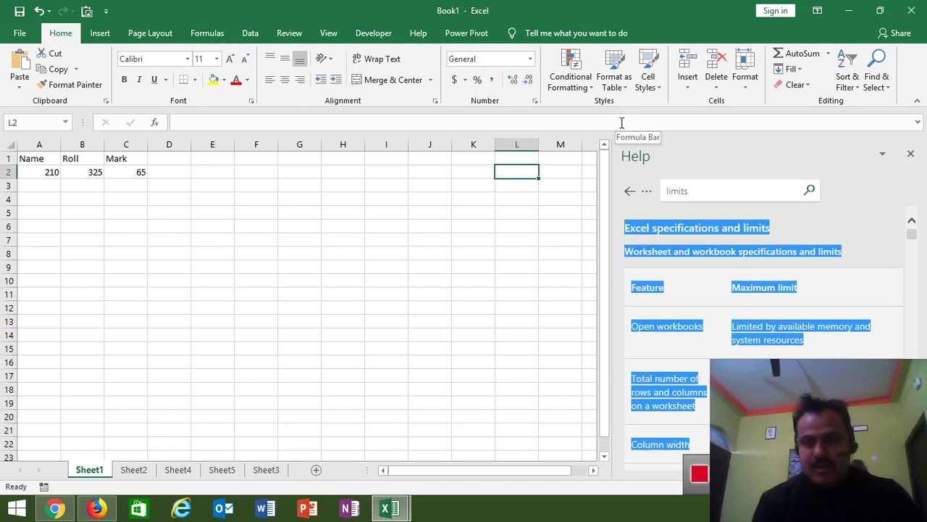
# Step: Select cell F1 and widen columns G and F to fit the pasted limits text
pyautogui.click(286, 190)
pyautogui.click(263, 160)
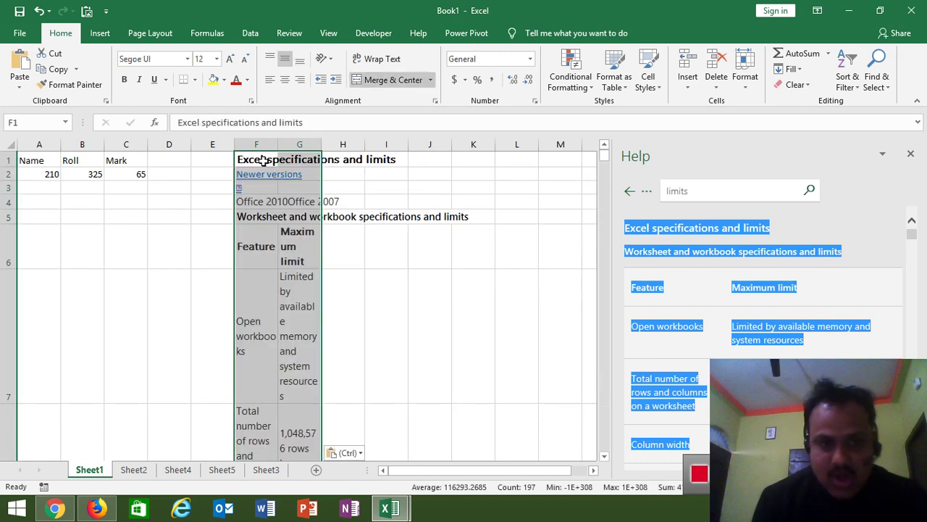
pyautogui.moveTo(321, 145); pyautogui.dragTo(487, 148)
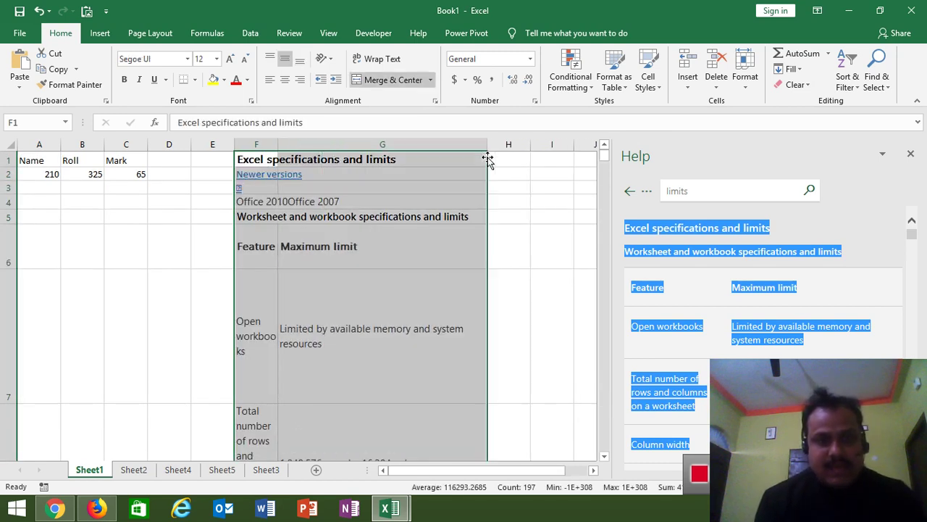
pyautogui.moveTo(278, 137); pyautogui.dragTo(383, 139)
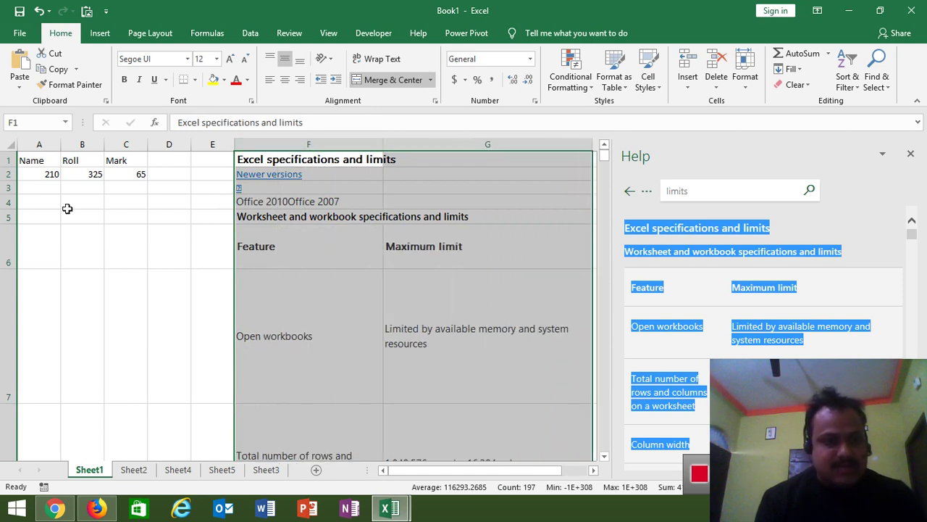
# Step: Auto-fit every row height across the whole sheet and begin renaming the Sheet1 tab
pyautogui.click(11, 143)
pyautogui.moveTo(14, 269); pyautogui.dragTo(14, 270)
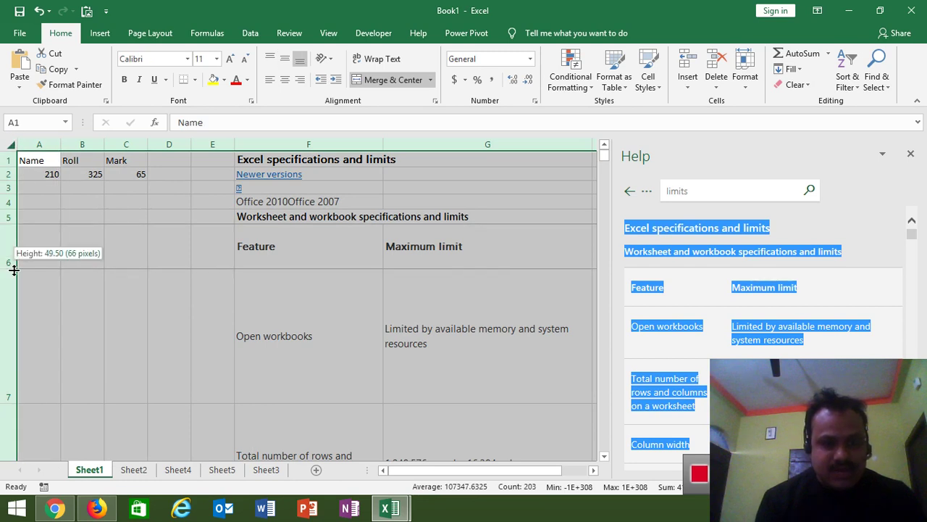
pyautogui.doubleClick(14, 270)
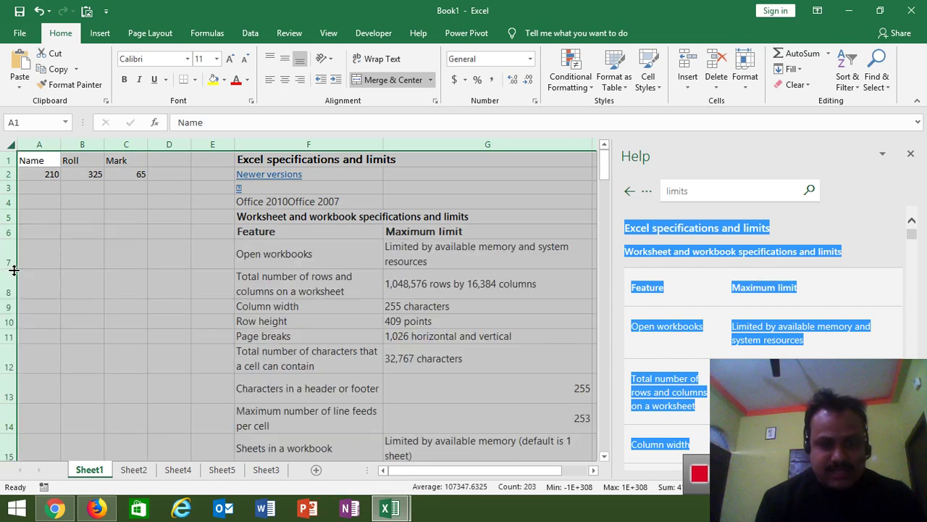
pyautogui.doubleClick(90, 471)
# Step: Finish naming the first sheet Limits and switch to the empty Sheet2
pyautogui.write('mi')
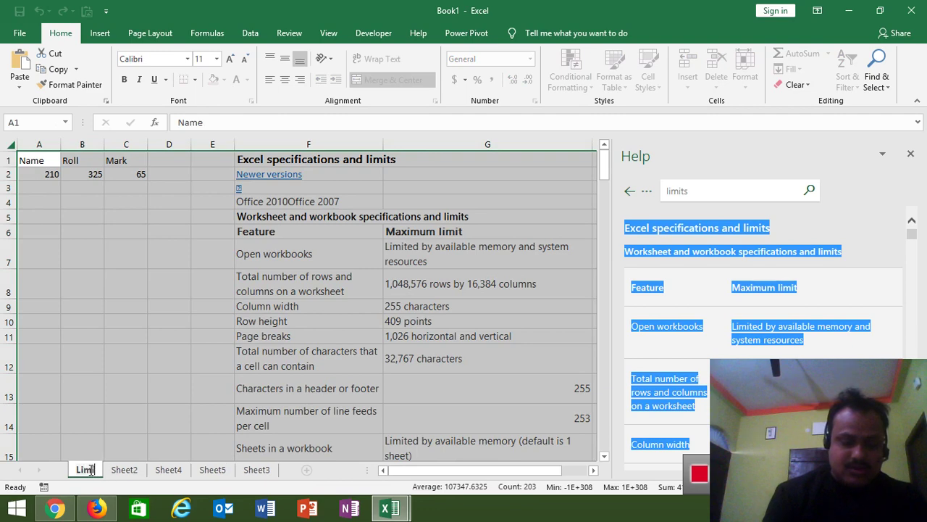
pyautogui.write('ts')
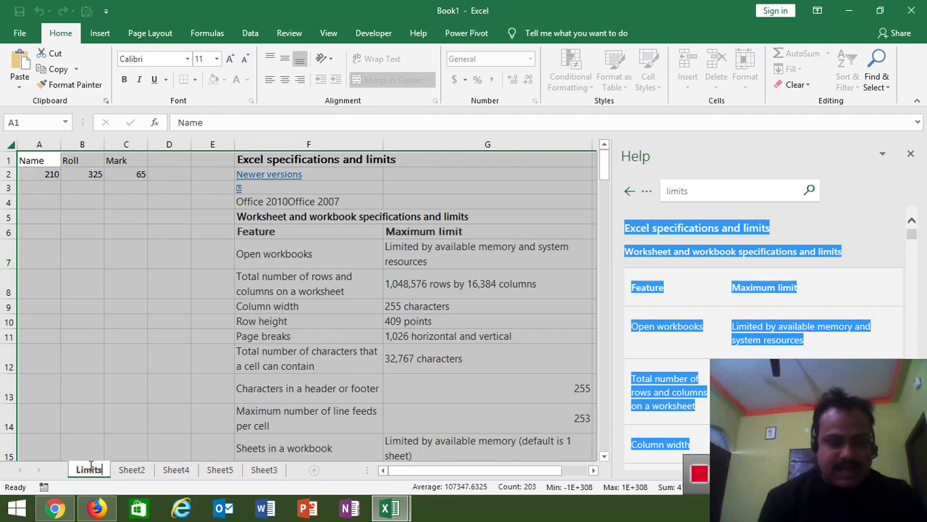
pyautogui.click(106, 395)
pyautogui.click(131, 469)
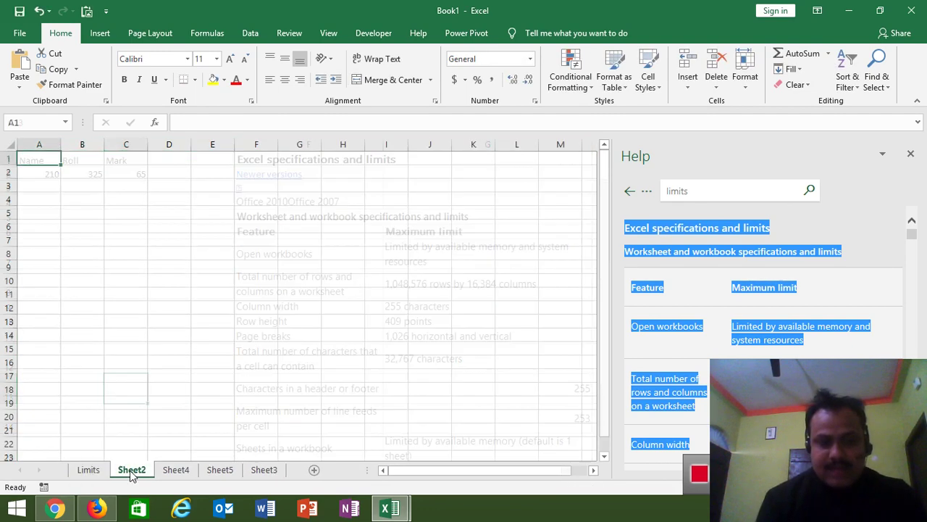
# Step: Search Help for shortcuts and open the Keyboard shortcuts in Excel for Windows article
pyautogui.doubleClick(680, 190)
pyautogui.write('s')
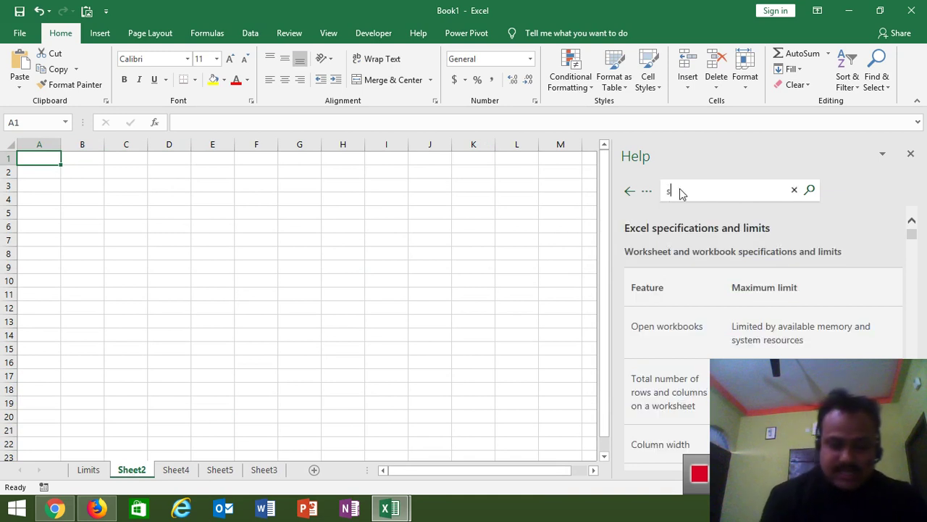
pyautogui.write('ortcu')
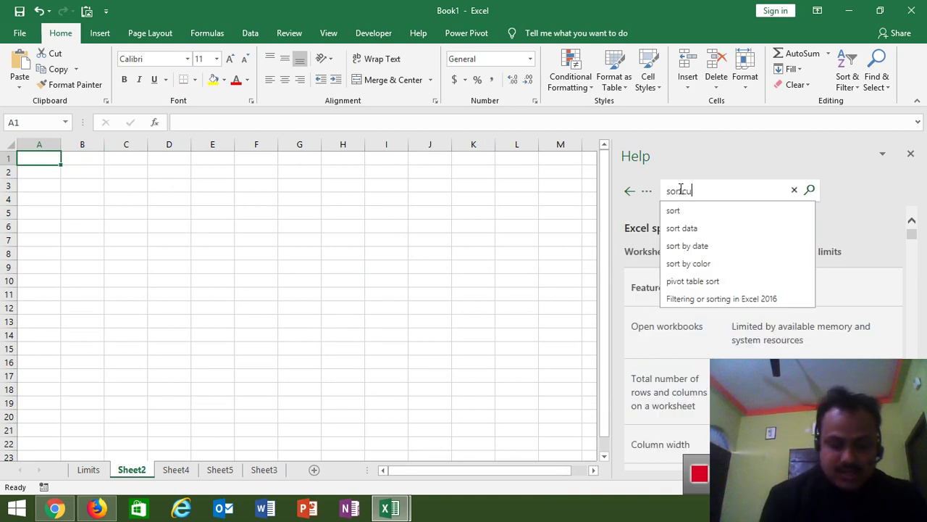
pyautogui.write('ts')
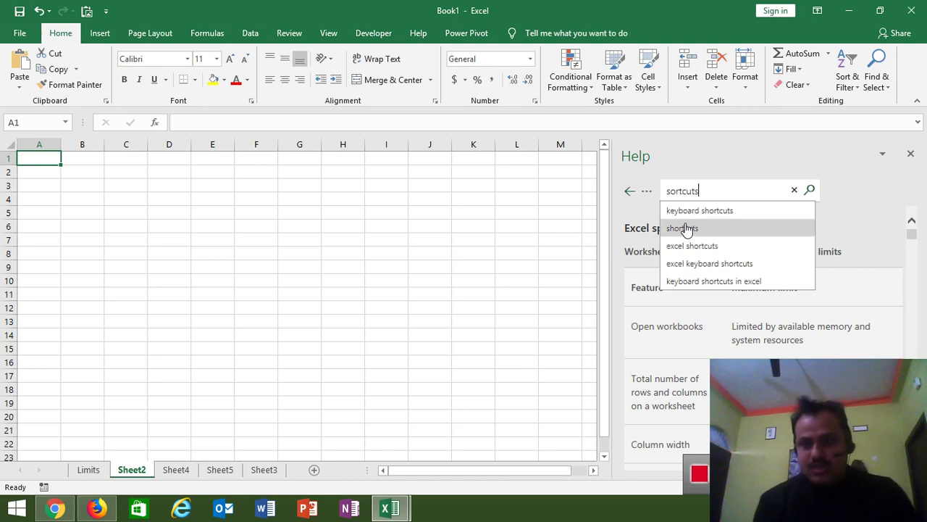
pyautogui.click(686, 229)
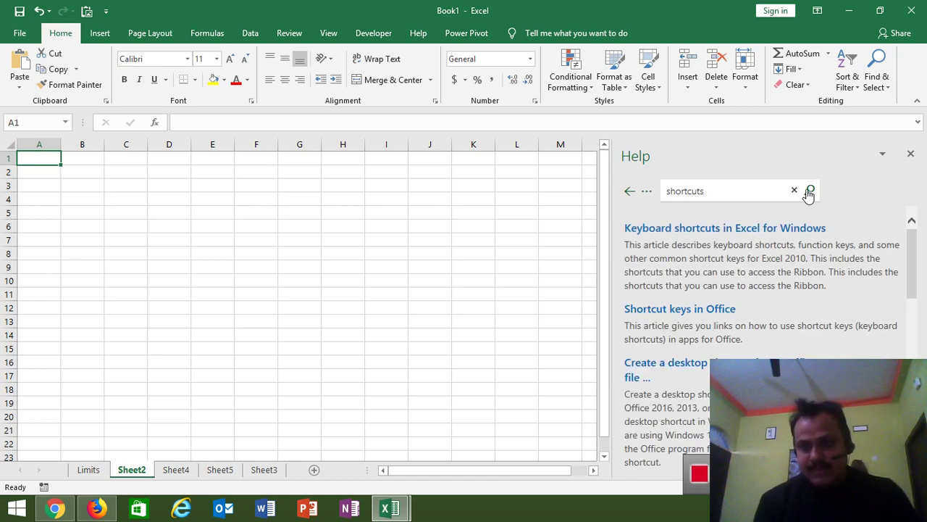
pyautogui.click(763, 229)
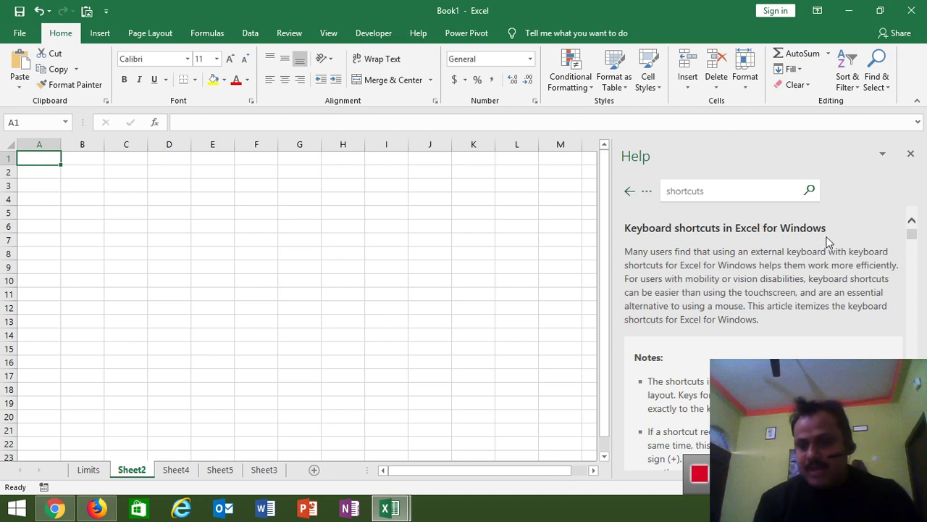
# Step: Select the entire keyboard shortcuts article text and paste it into Sheet2 starting at A1
pyautogui.moveTo(911, 234)
pyautogui.mouseDown()
pyautogui.moveTo(911, 293)
pyautogui.moveTo(916, 239)
pyautogui.mouseUp()
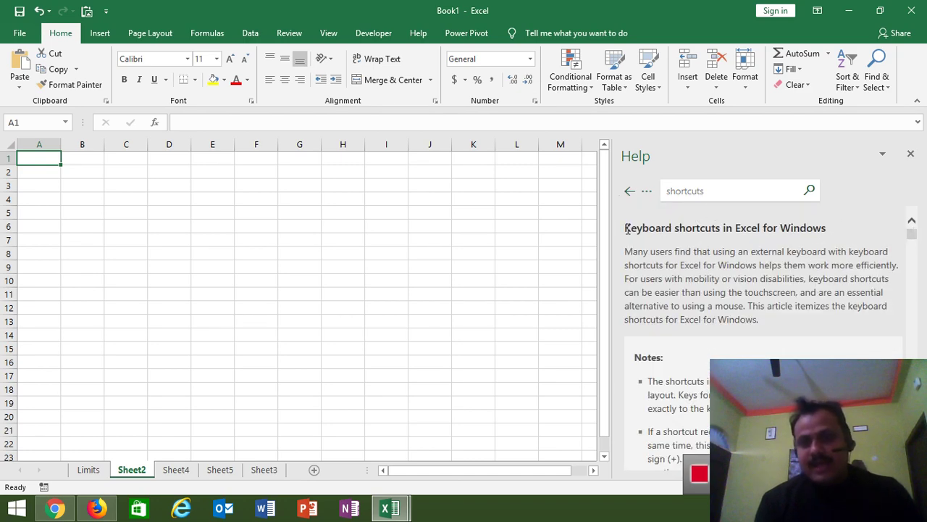
pyautogui.moveTo(657, 290); pyautogui.dragTo(688, 464)
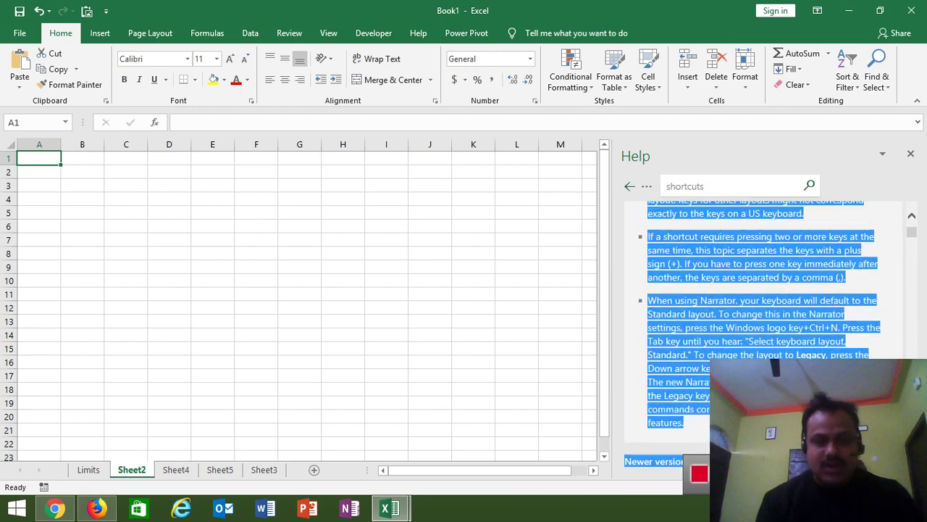
pyautogui.moveTo(688, 464)
pyautogui.mouseDown()
pyautogui.moveTo(652, 417)
pyautogui.moveTo(695, 451)
pyautogui.mouseUp()
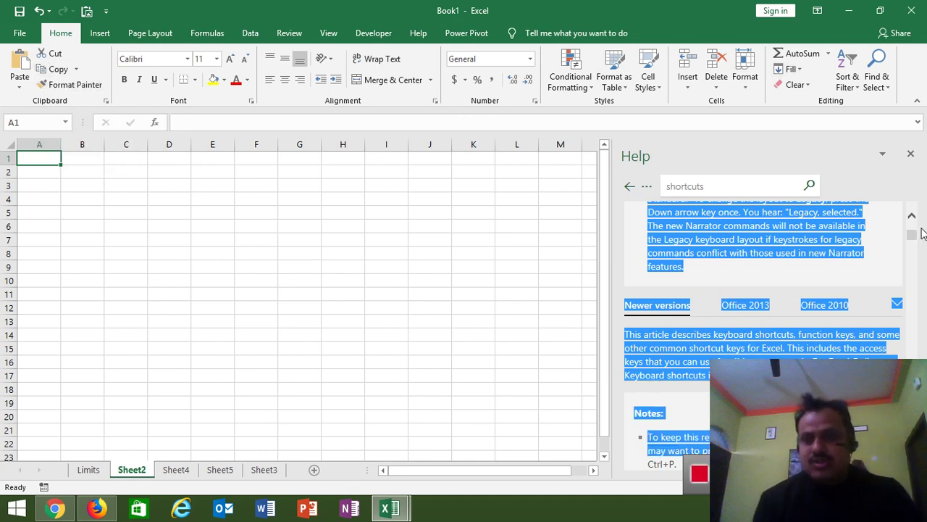
pyautogui.moveTo(913, 236); pyautogui.dragTo(913, 442)
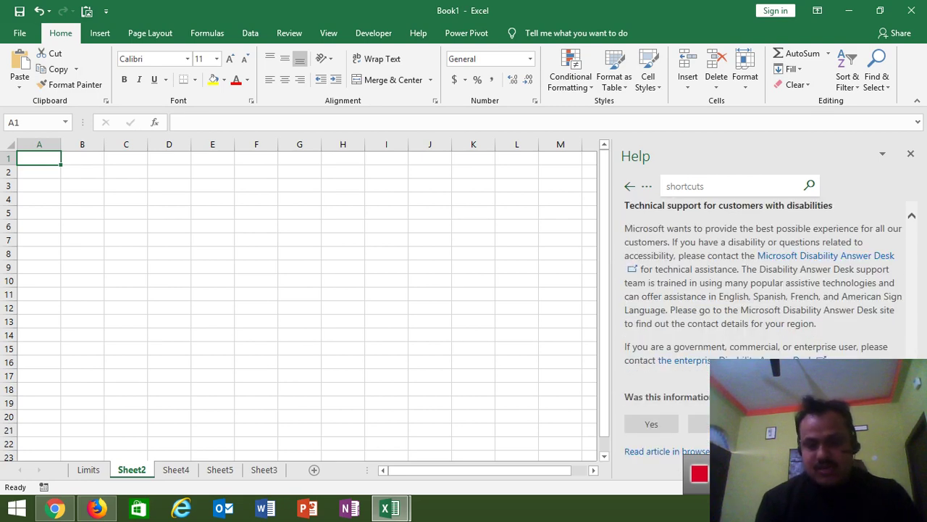
pyautogui.hotkey('ctrl', 'a')
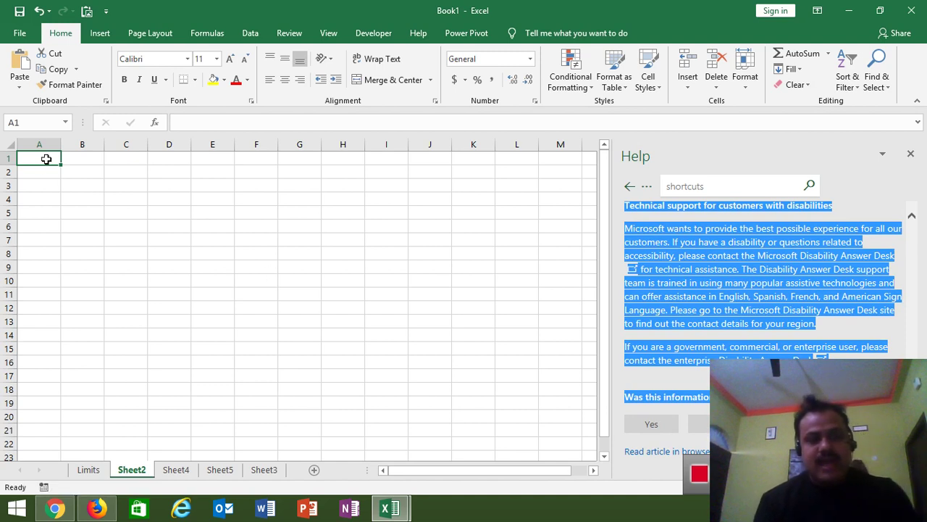
pyautogui.press('Escape')
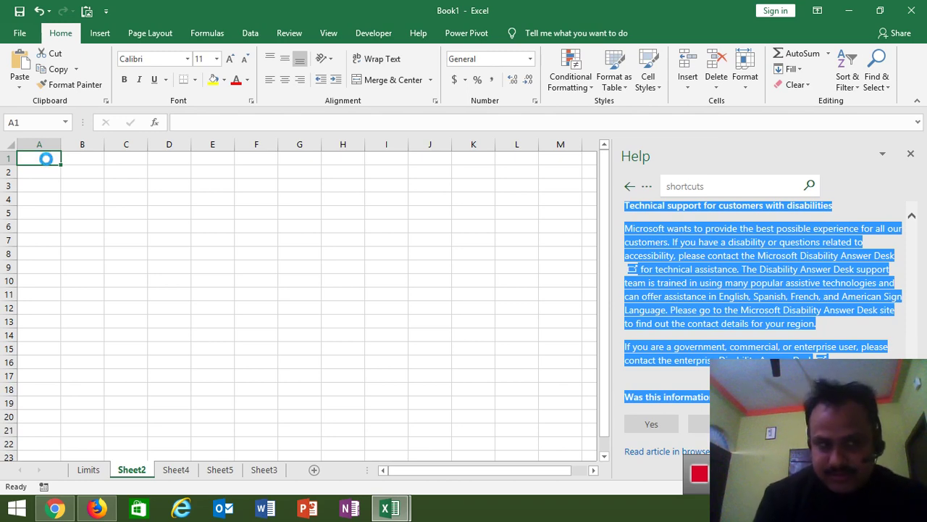
pyautogui.hotkey('ctrl', 'v')
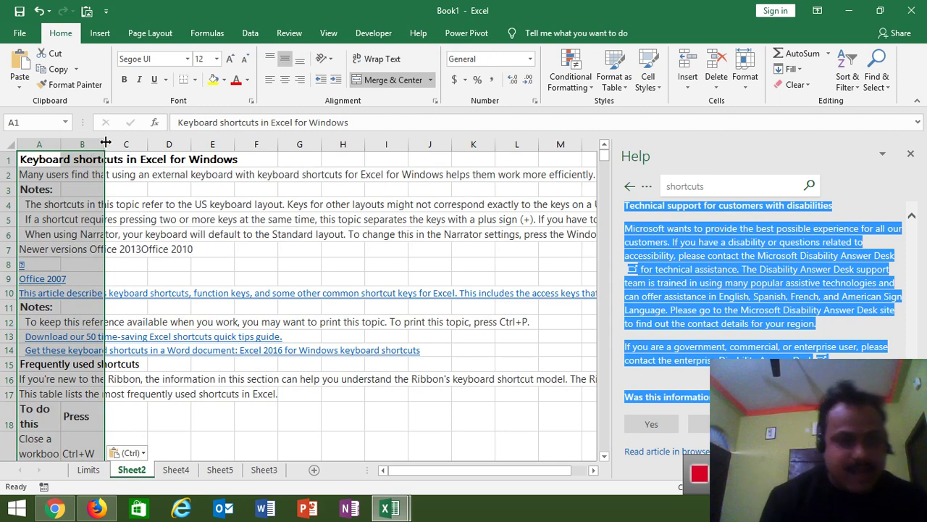
# Step: Widen columns A and B of the Sheet2 shortcut list to fit descriptions and key combinations
pyautogui.moveTo(104, 144); pyautogui.dragTo(157, 145)
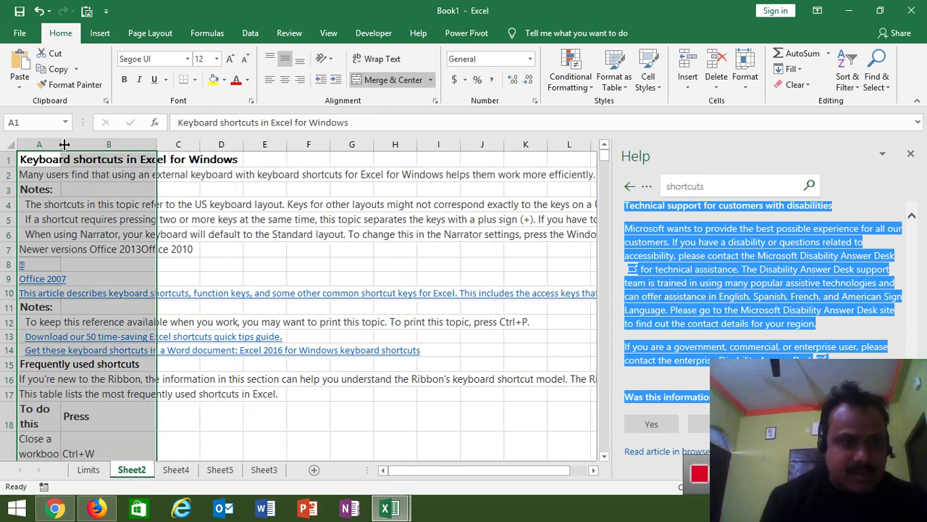
pyautogui.moveTo(60, 144); pyautogui.dragTo(105, 144)
pyautogui.moveTo(202, 145); pyautogui.dragTo(271, 145)
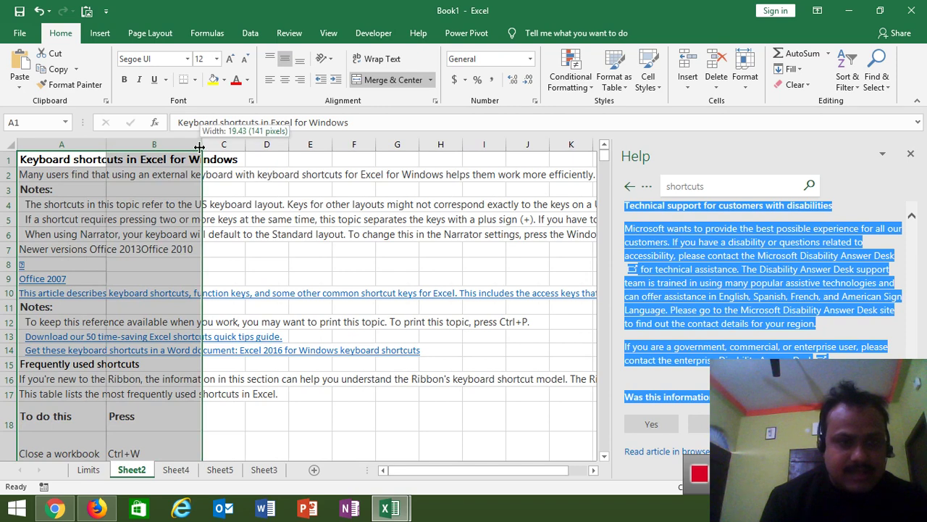
# Step: Switch to the empty Sheet4 and close the Help pane
pyautogui.click(441, 409)
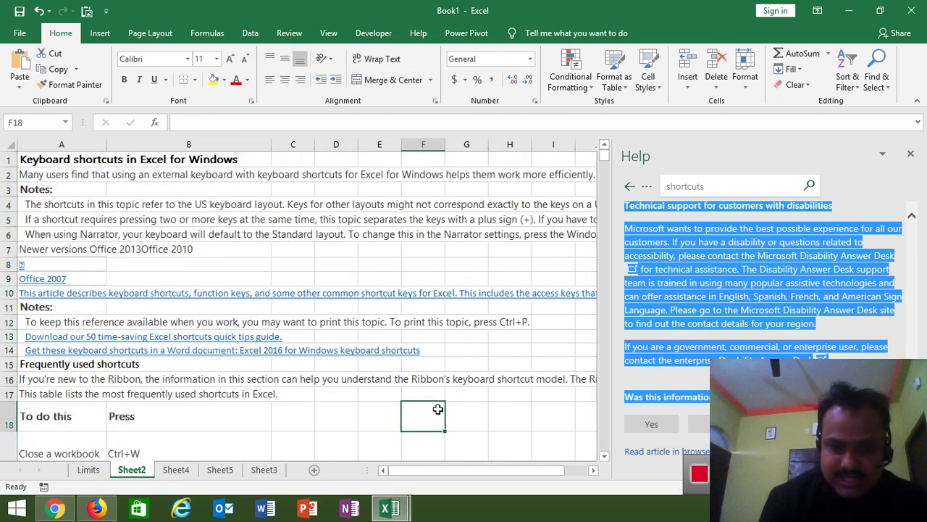
pyautogui.click(190, 471)
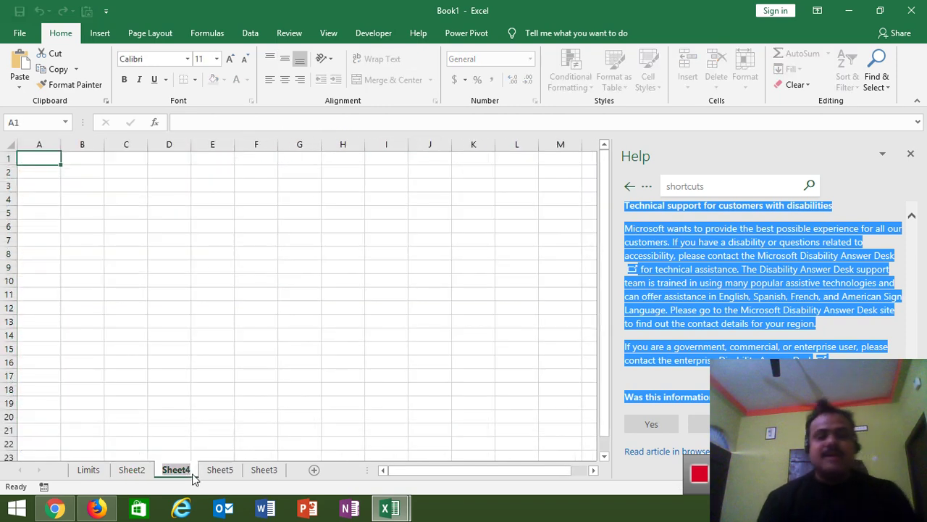
pyautogui.click(911, 154)
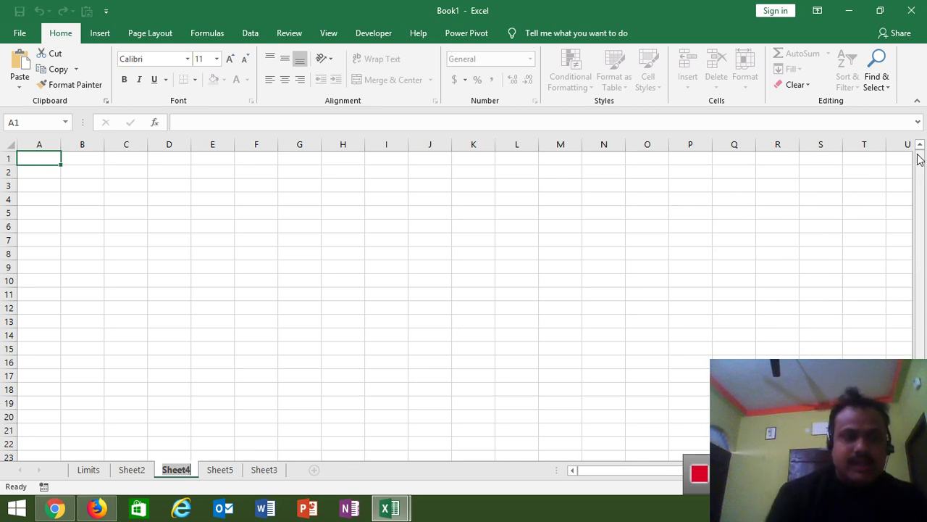
pyautogui.press('alt')
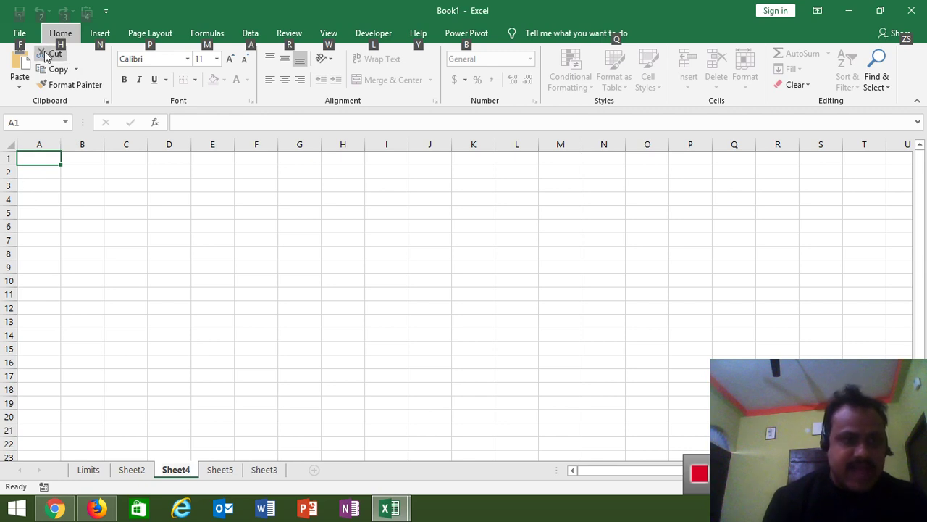
pyautogui.press('h')
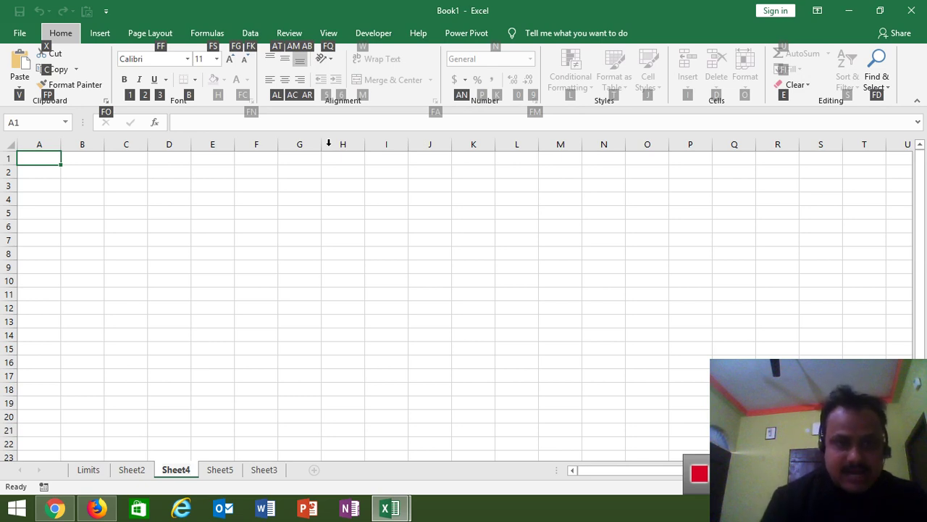
pyautogui.press('b')
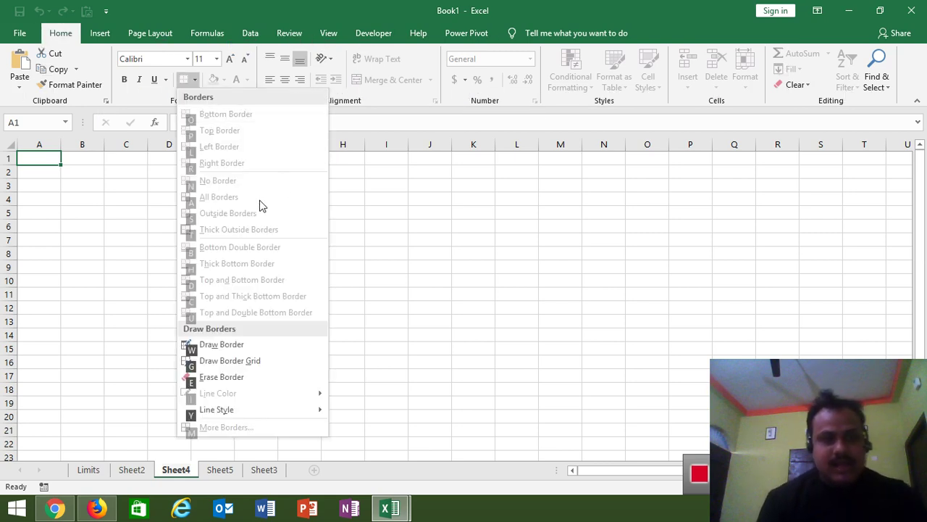
pyautogui.press('Escape')
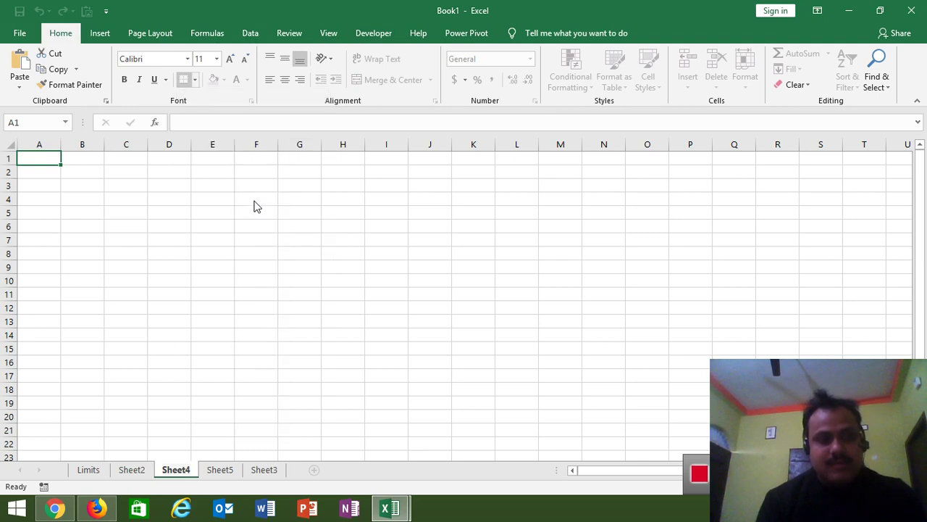
pyautogui.press('alt')
pyautogui.click(226, 171)
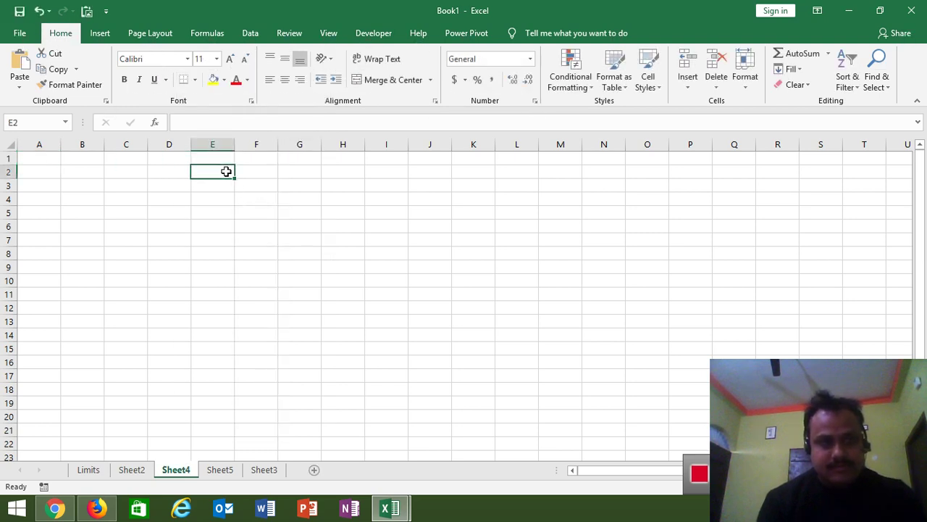
pyautogui.click(55, 156)
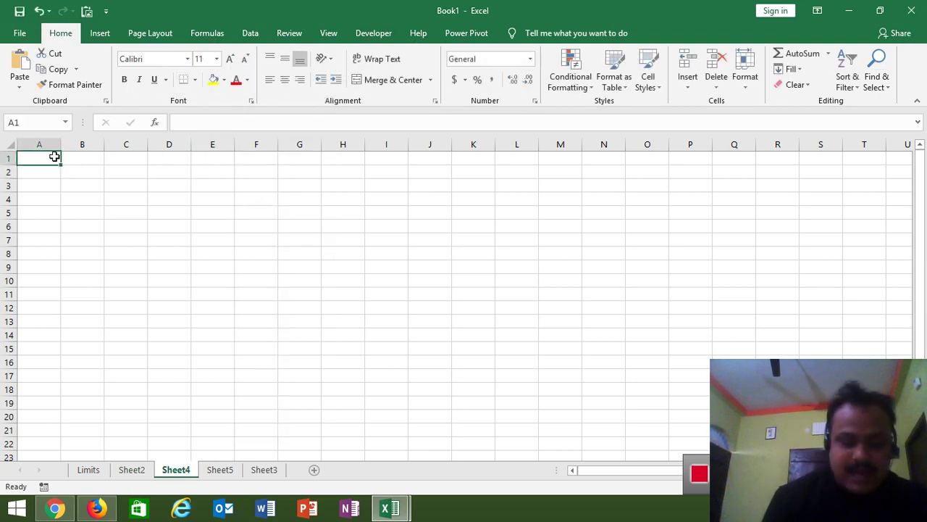
pyautogui.doubleClick(54, 156)
pyautogui.write('h')
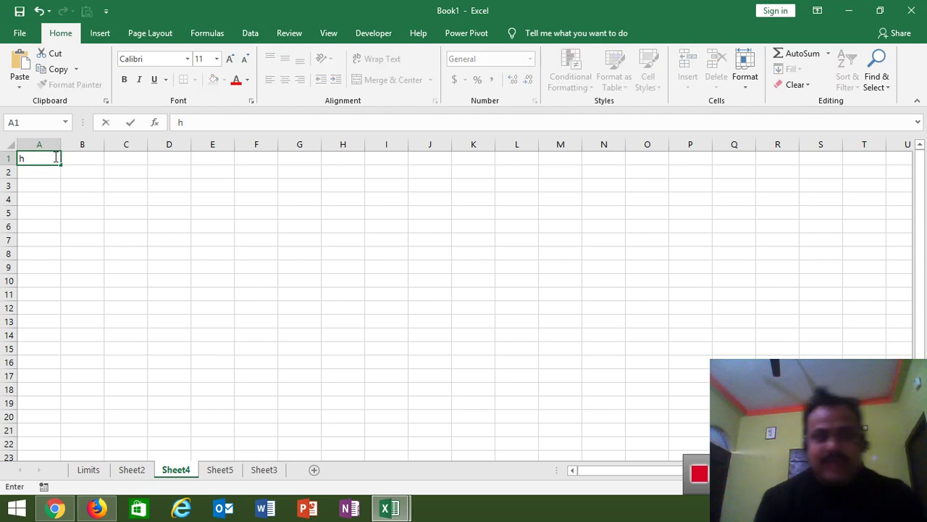
pyautogui.press('Escape')
pyautogui.click(139, 185)
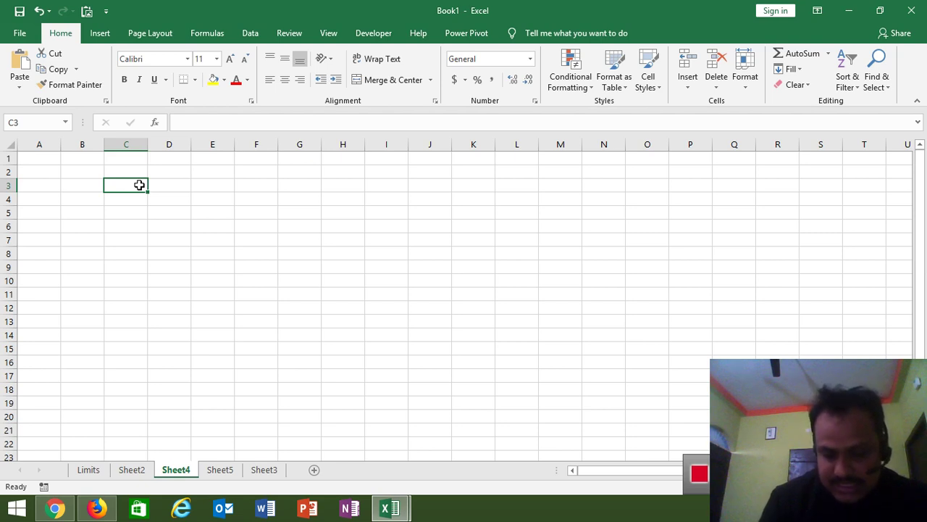
pyautogui.rightClick(141, 187)
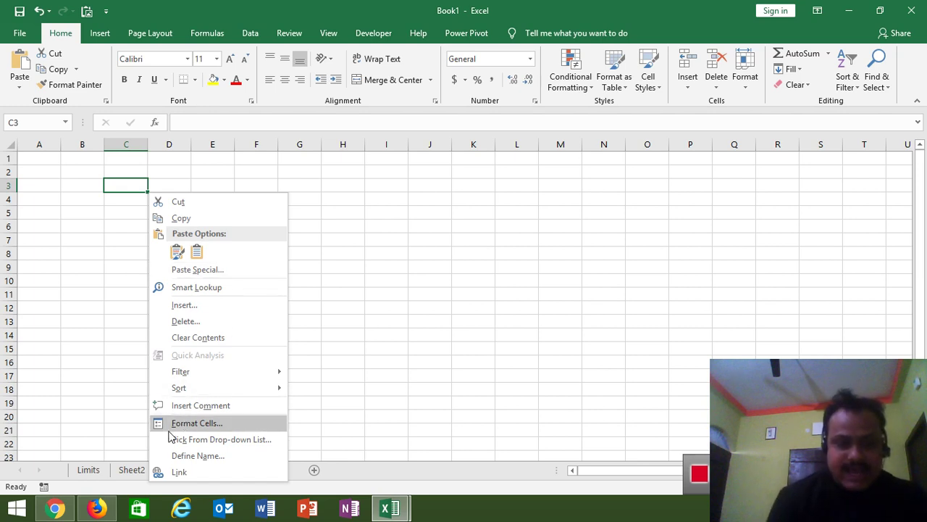
pyautogui.click(233, 288)
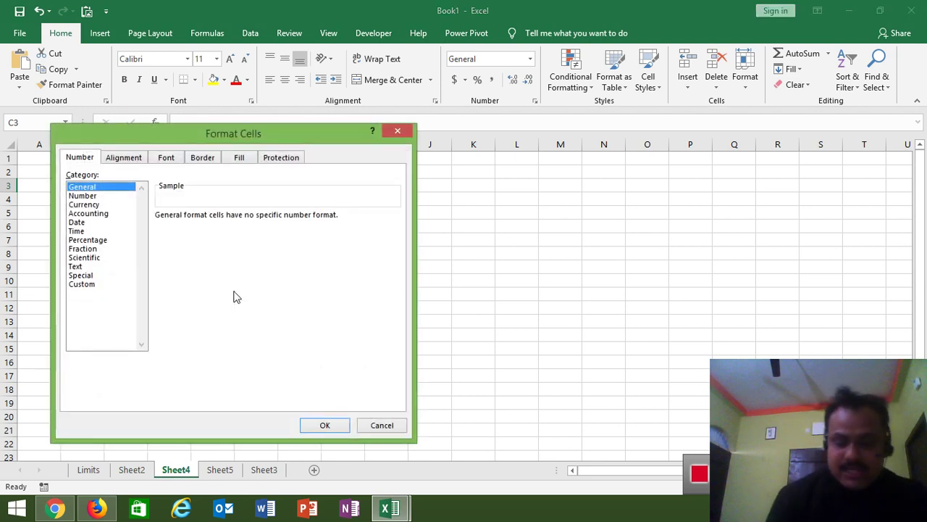
pyautogui.press('Down')
pyautogui.press('Down')
pyautogui.press('Down')
pyautogui.press('Down')
pyautogui.press('Down')
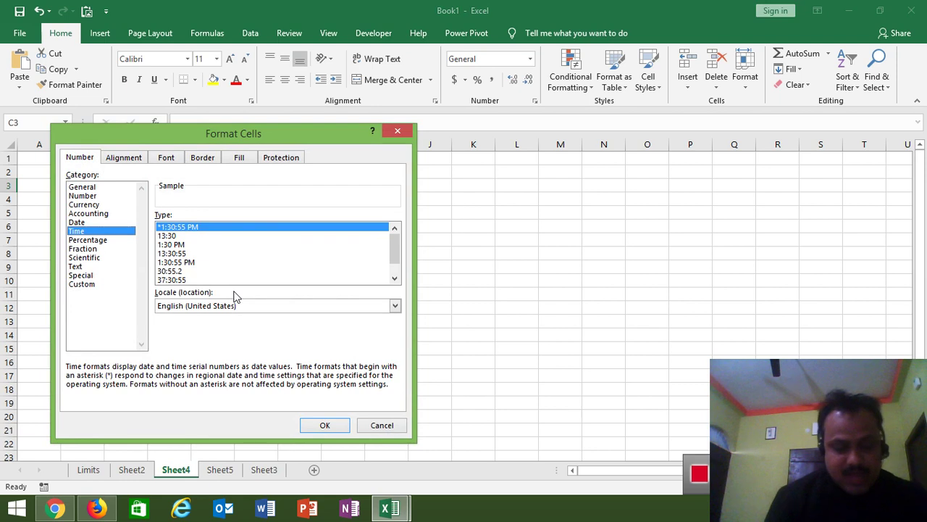
pyautogui.hotkey('ctrl', 'Tab')
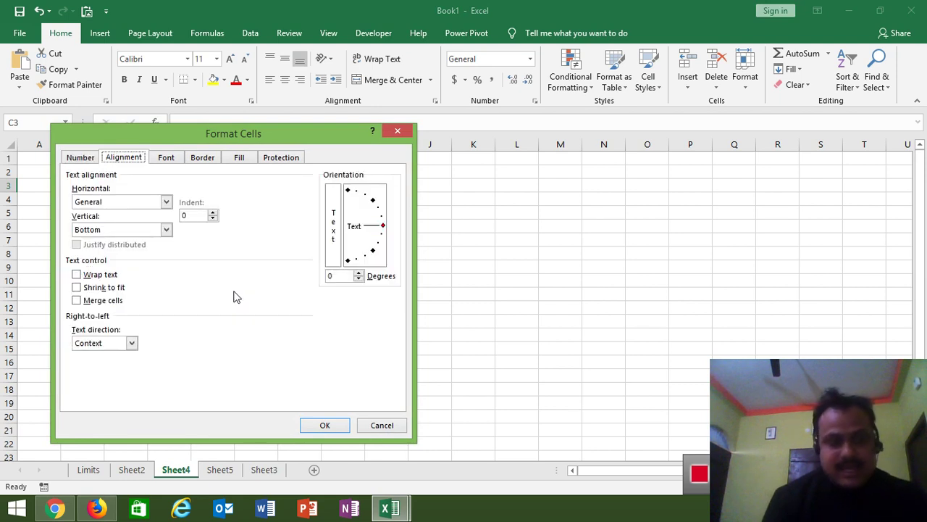
pyautogui.press('Tab')
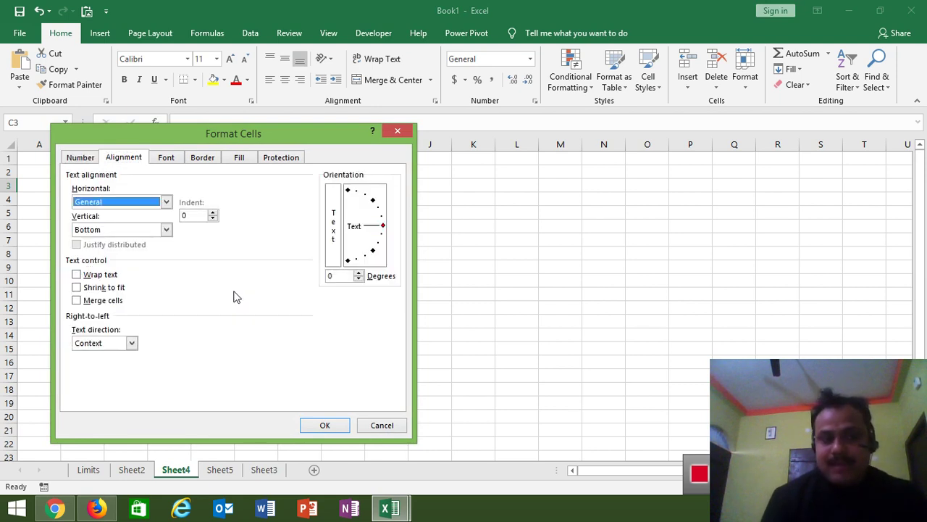
pyautogui.press('Tab')
pyautogui.press('Tab')
pyautogui.press('Tab')
pyautogui.press('Tab')
pyautogui.press('Tab')
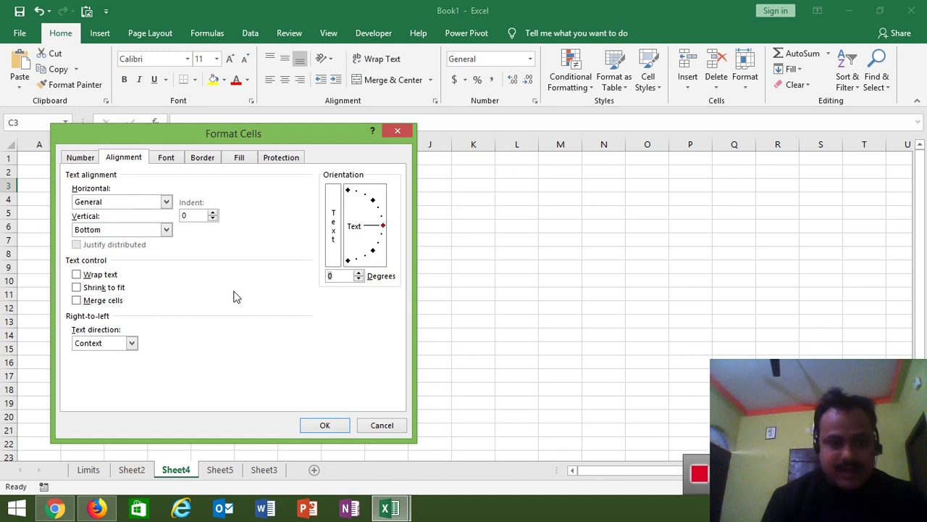
pyautogui.hotkey('shift', 'Tab')
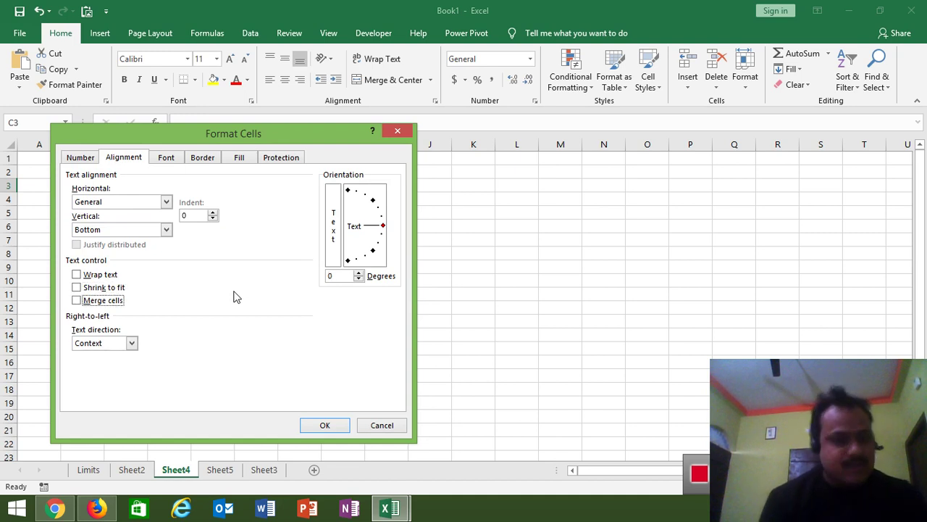
pyautogui.hotkey('ctrl', 'Tab')
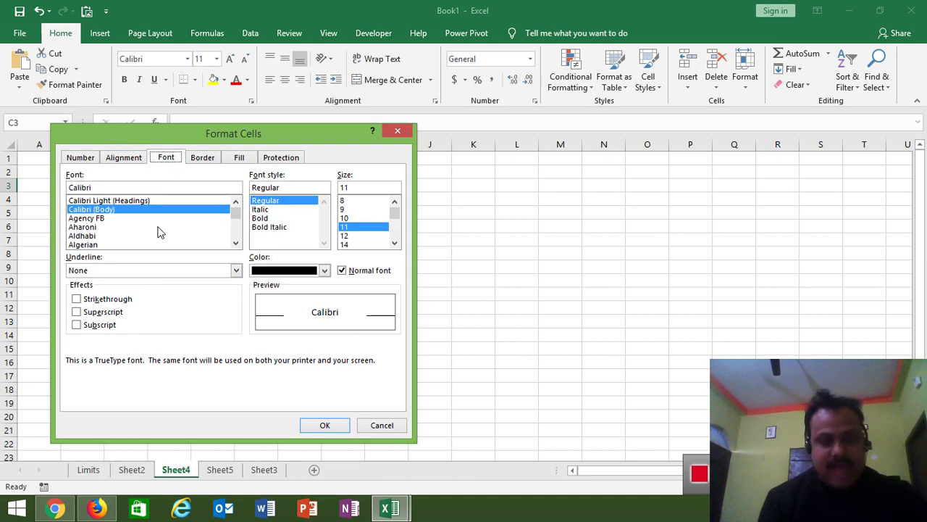
pyautogui.hotkey('ctrl', 'shift', 'Tab')
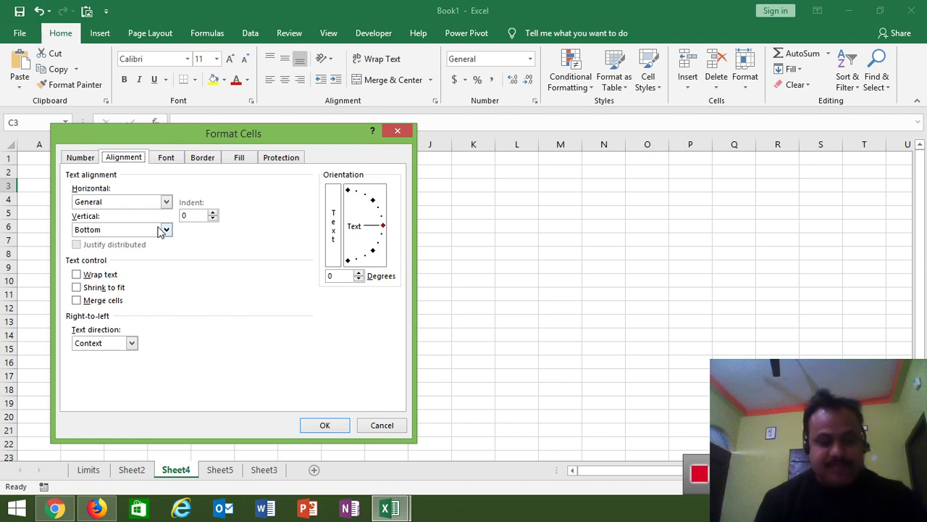
pyautogui.press('Escape')
pyautogui.press('Down')
pyautogui.press('Down')
pyautogui.press('Down')
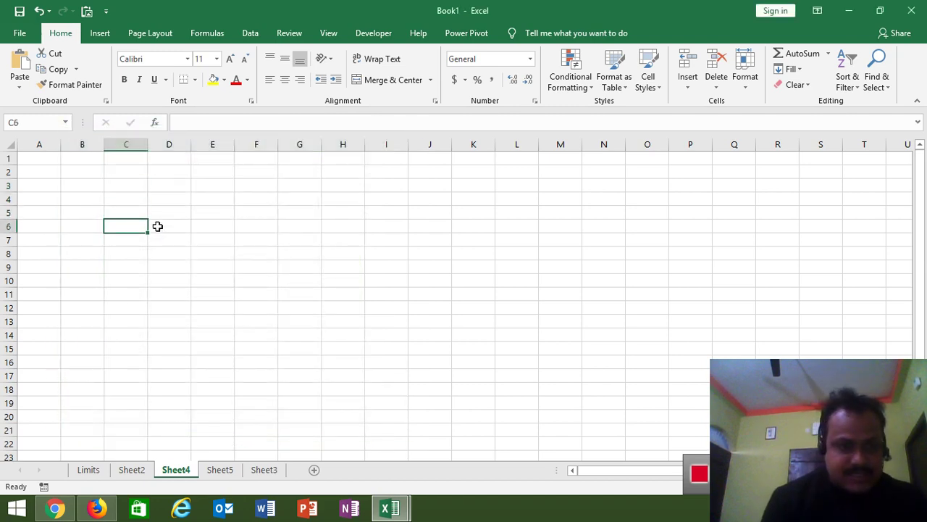
pyautogui.press('Up')
pyautogui.press('Up')
pyautogui.press('Up')
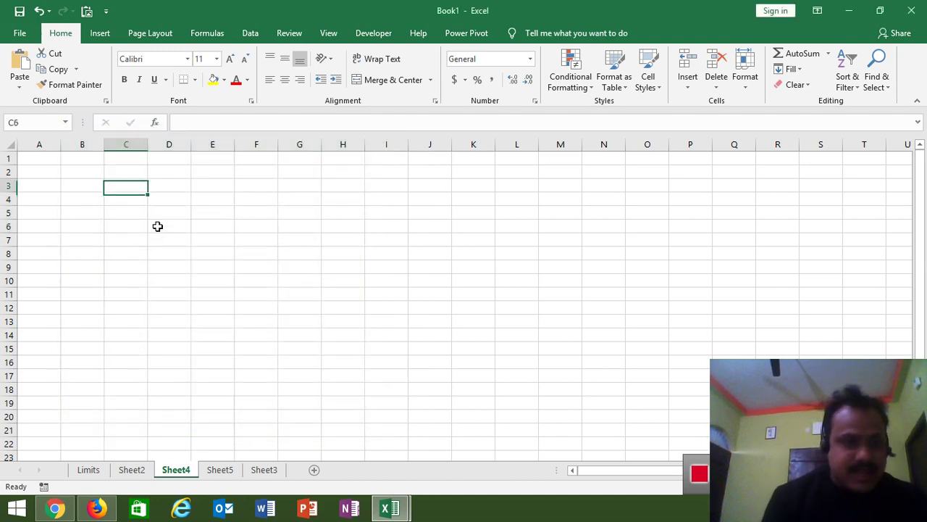
pyautogui.press('Up')
pyautogui.press('Right')
pyautogui.press('Right')
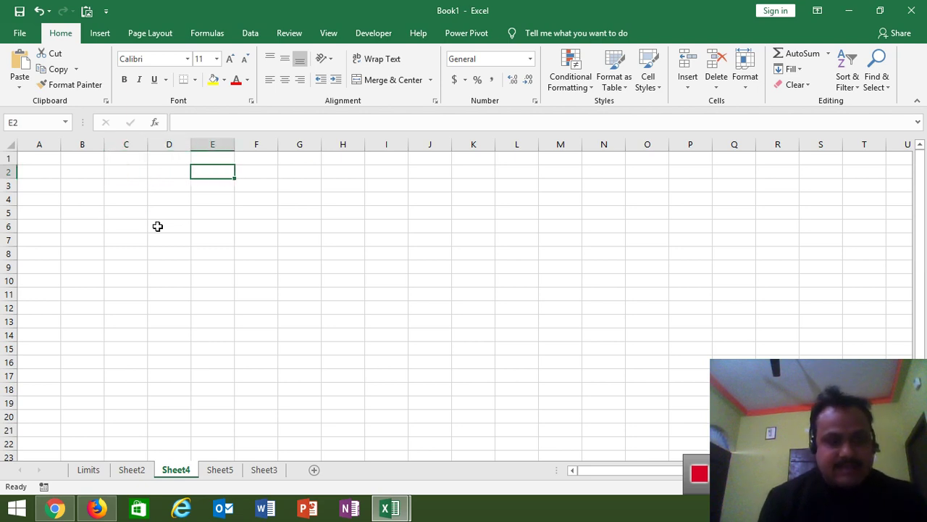
pyautogui.press('Right')
pyautogui.press('Right')
pyautogui.press('Left')
pyautogui.press('Left')
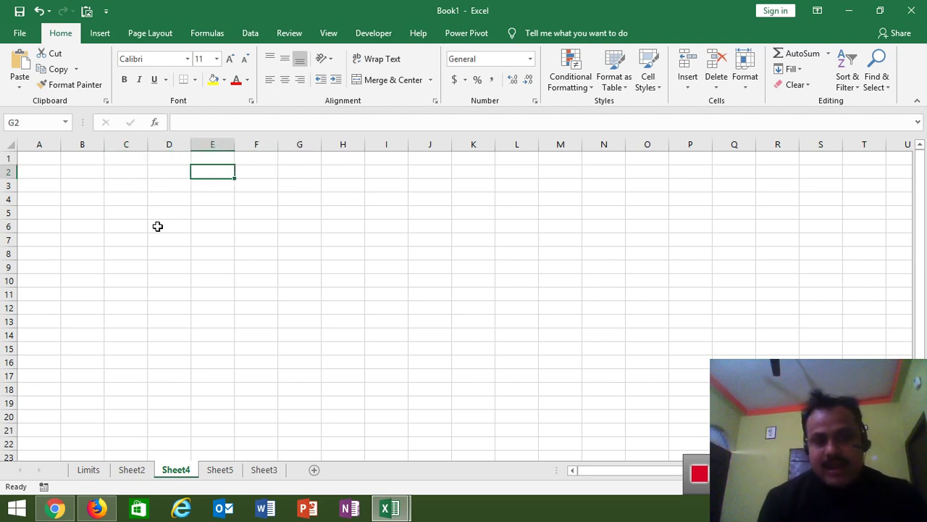
pyautogui.press('Left')
pyautogui.press('Left')
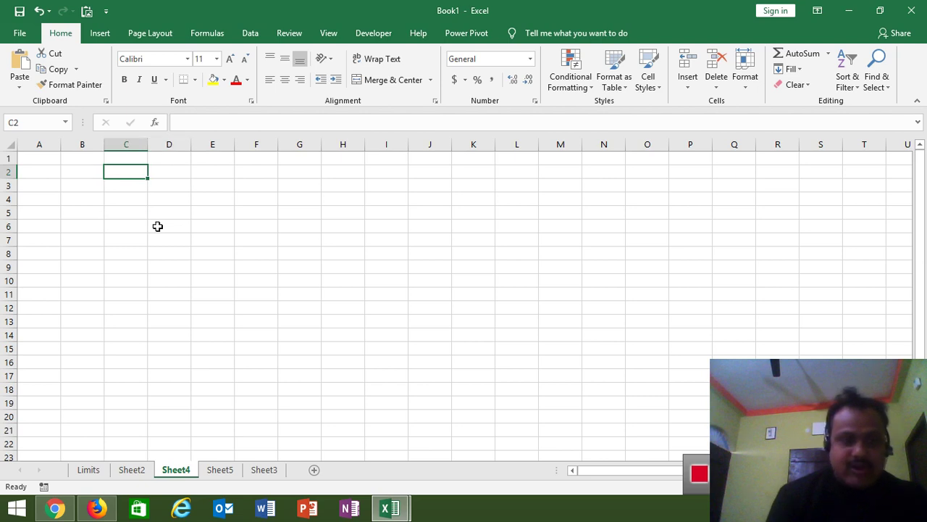
pyautogui.press('Down')
pyautogui.press('Right')
pyautogui.press('Up')
pyautogui.press('Left')
pyautogui.press('Down')
pyautogui.press('Right')
pyautogui.press('Up')
pyautogui.press('Left')
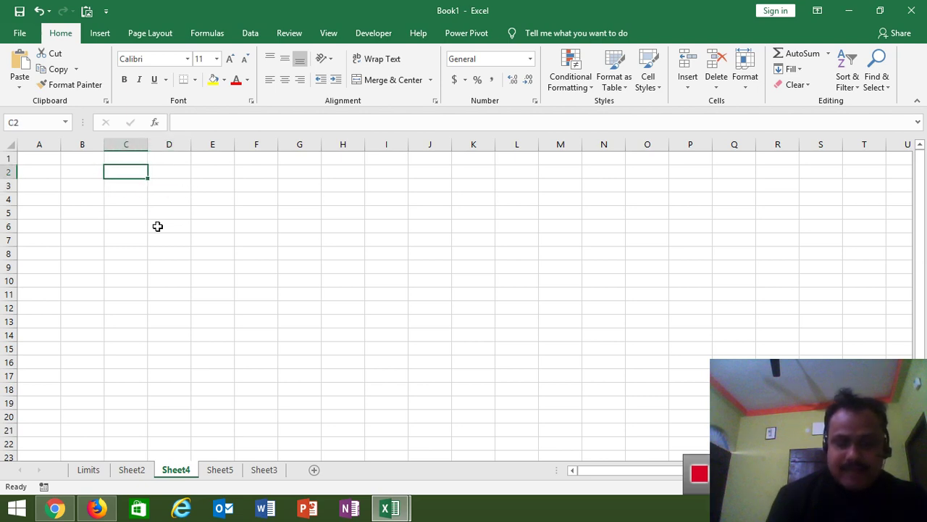
pyautogui.press('Right')
pyautogui.press('Up')
pyautogui.press('Left')
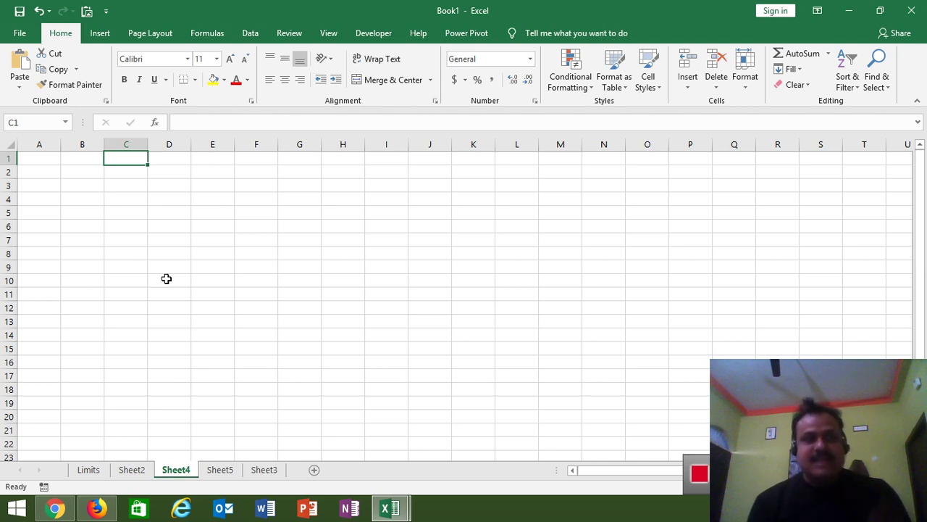
# Step: Select cell C6, glance at the File Info page, then return to the worksheet
pyautogui.click(135, 221)
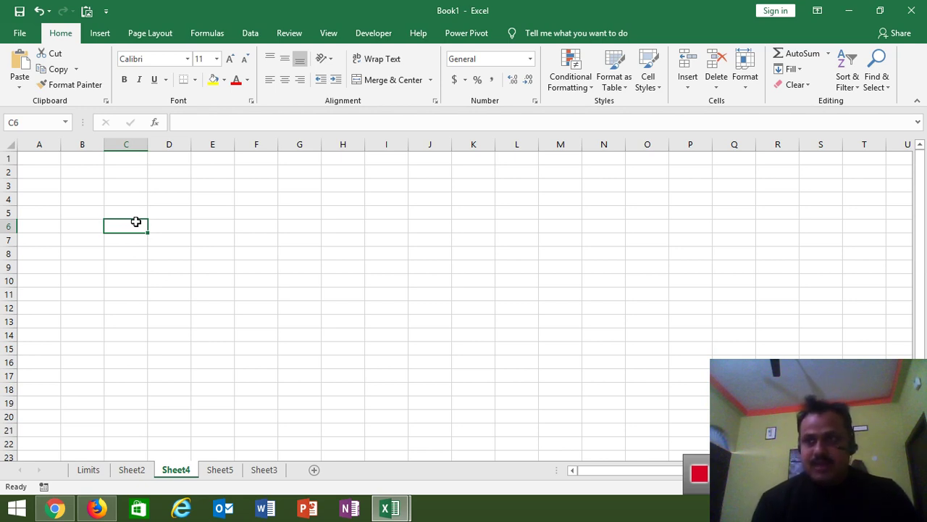
pyautogui.click(19, 33)
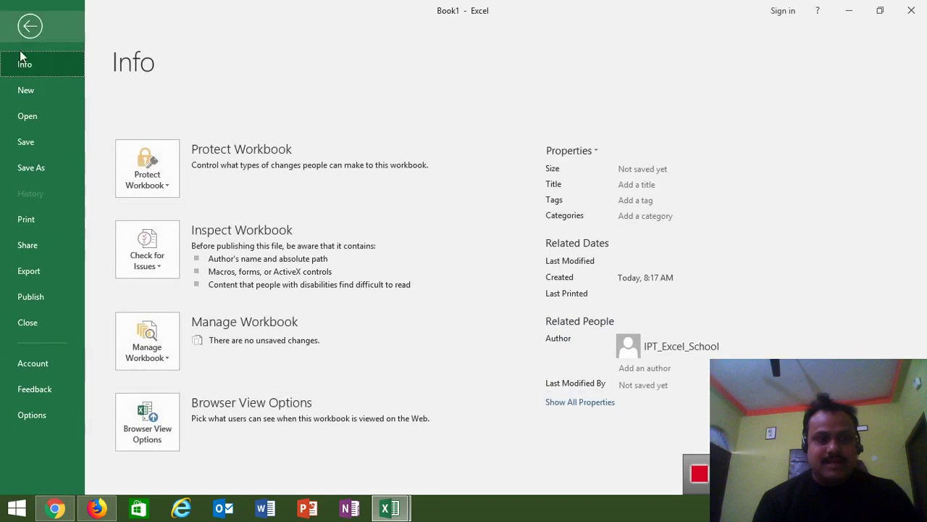
pyautogui.press('Escape')
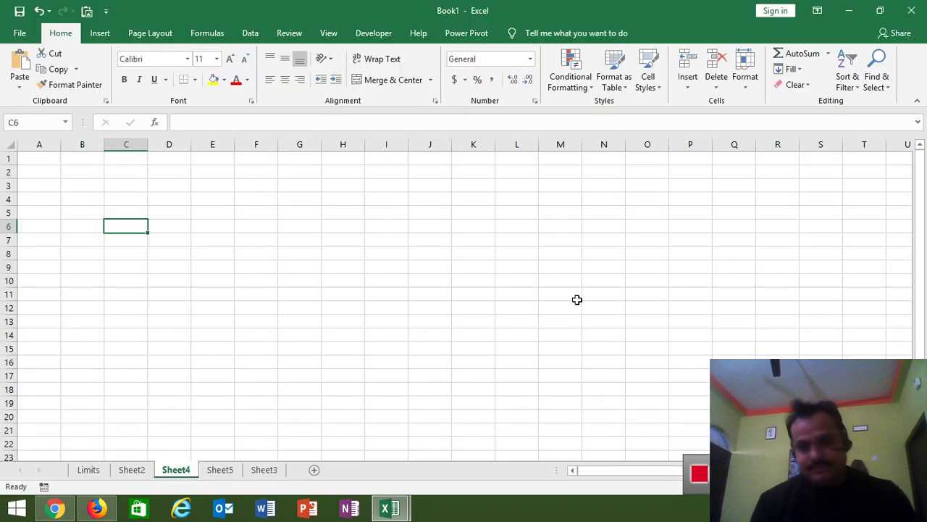